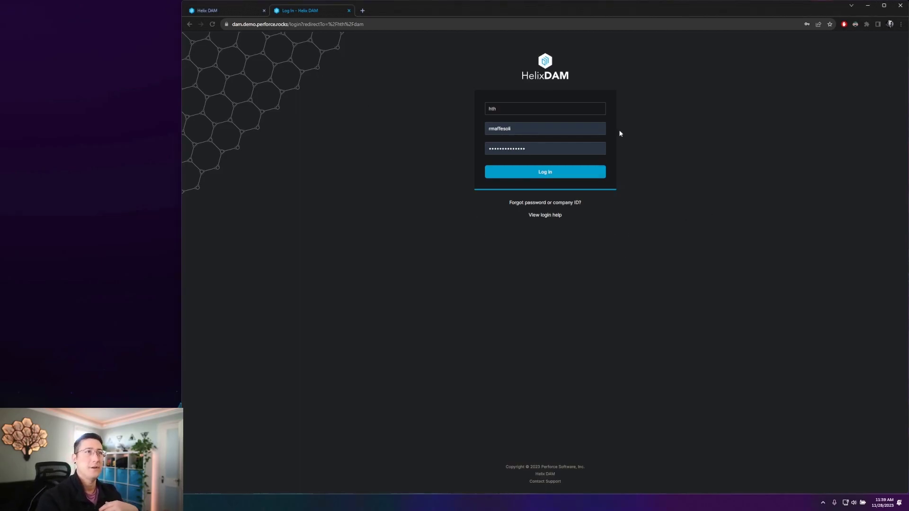
# Check the other tab's access-denied page, then log in to Helix DAM from the login form.
pyautogui.click(564, 174)
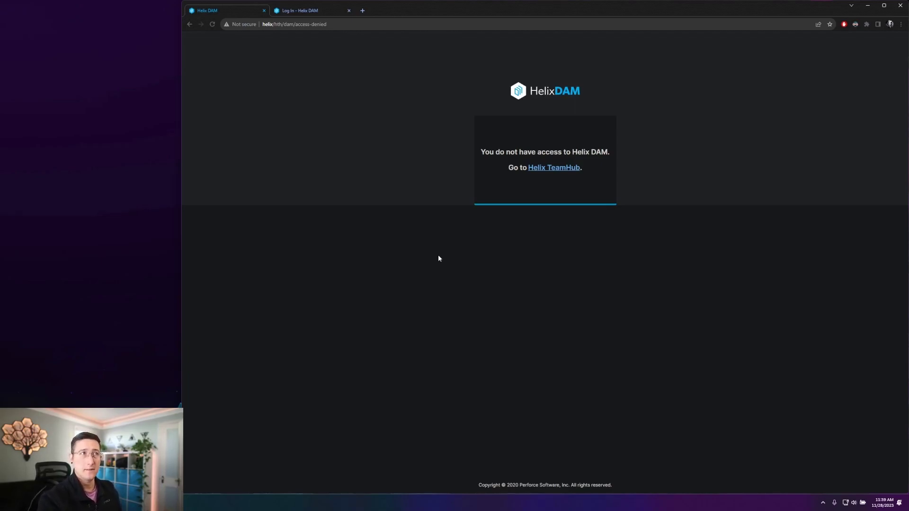
pyautogui.click(300, 10)
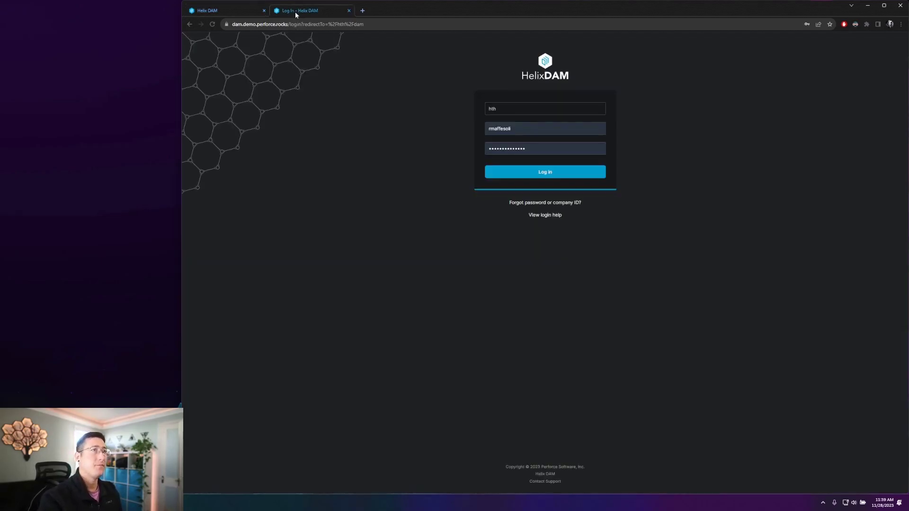
pyautogui.click(553, 172)
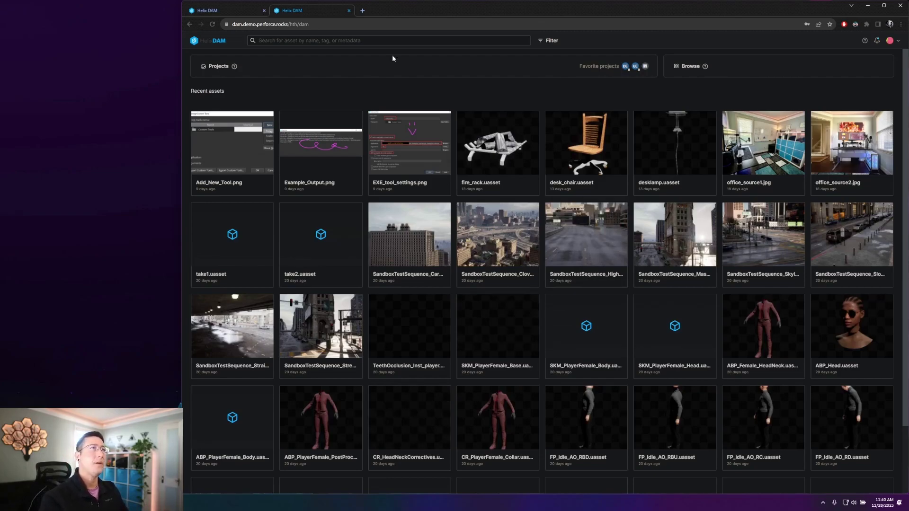
# Use advanced search to filter for jpg assets in demo_interiors, returning 13 images.
pyautogui.click(394, 41)
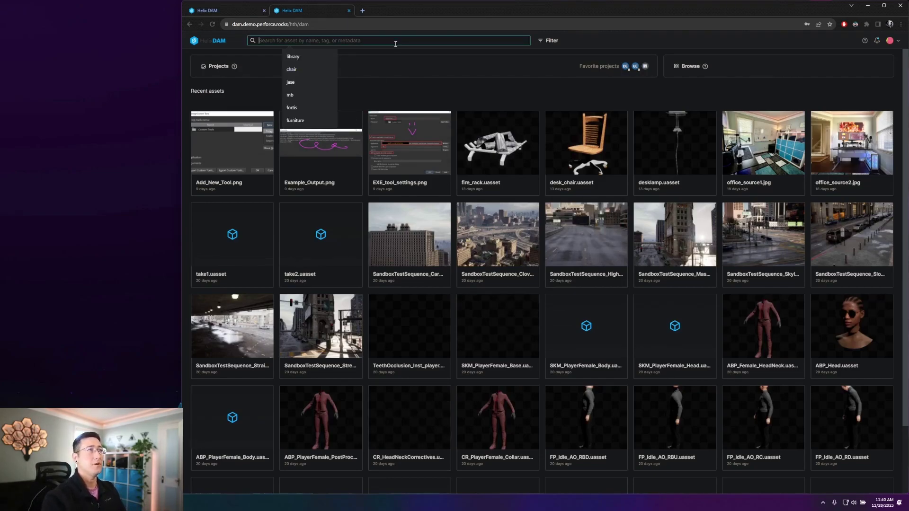
pyautogui.click(395, 42)
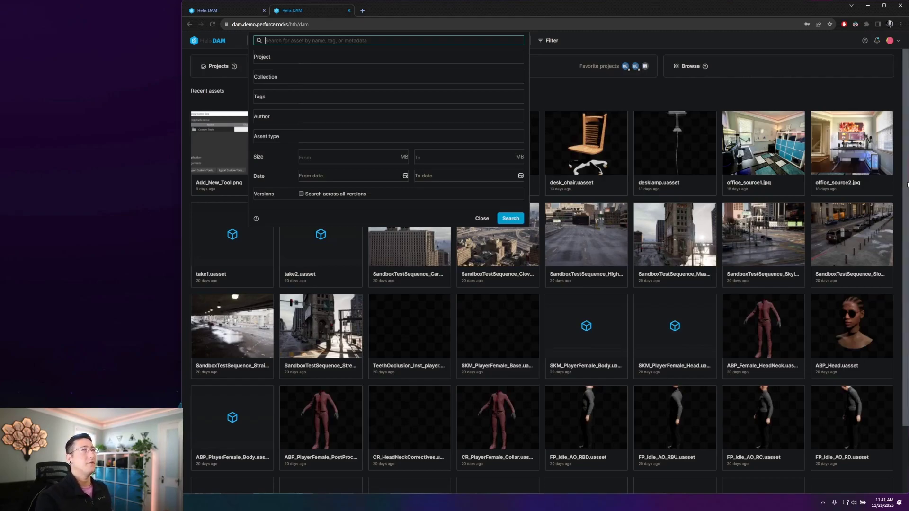
pyautogui.click(306, 136)
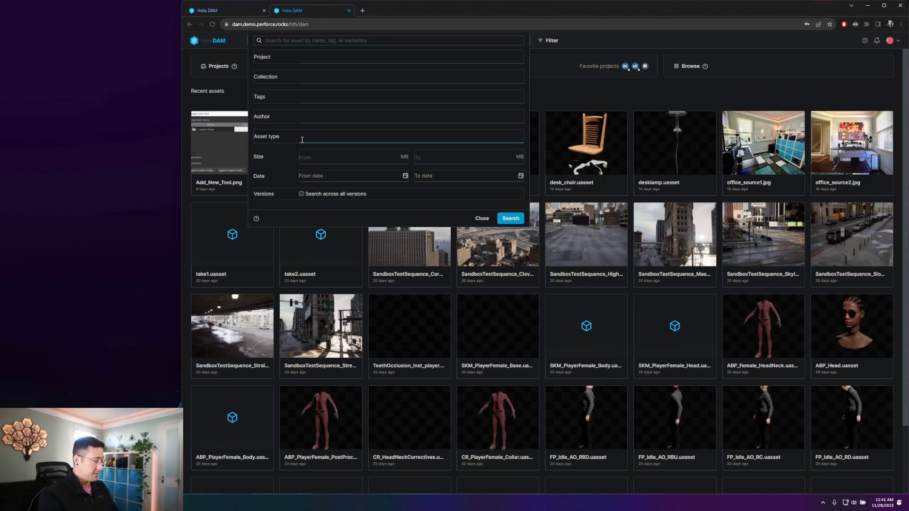
pyautogui.write('jpg ×')
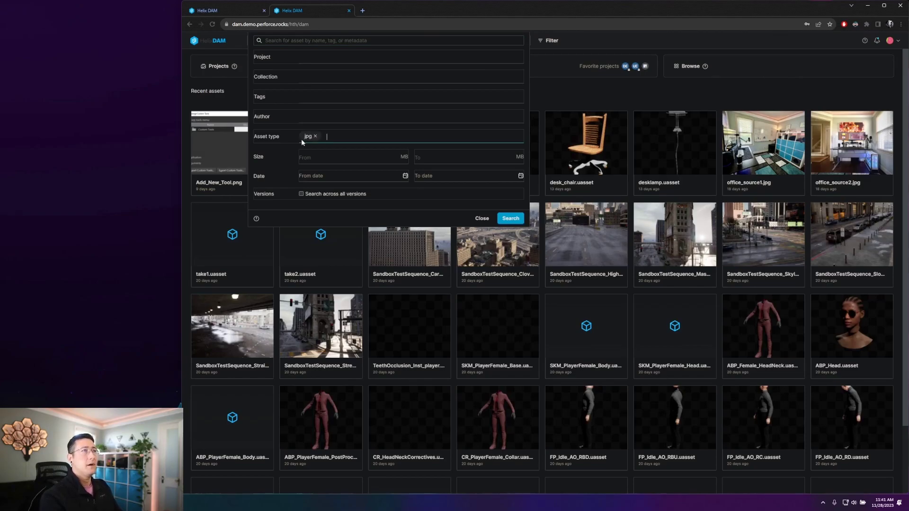
pyautogui.click(330, 57)
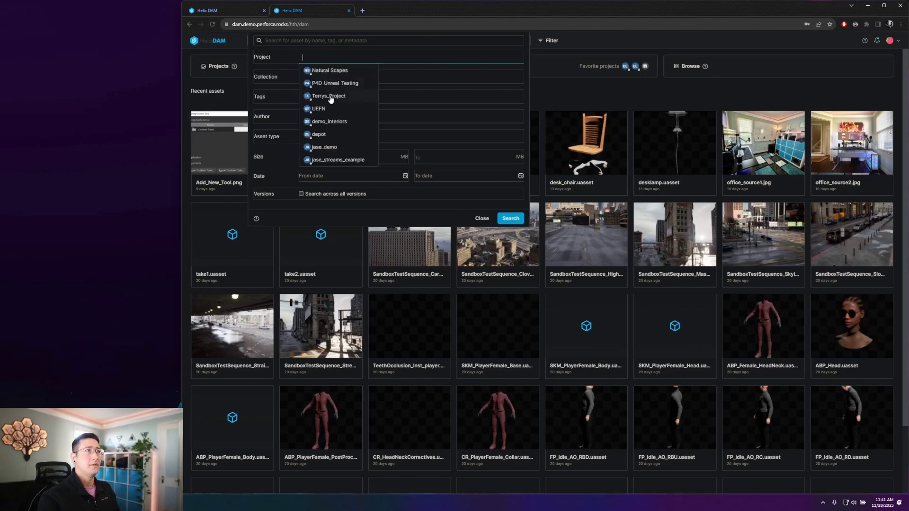
pyautogui.click(329, 122)
pyautogui.click(510, 217)
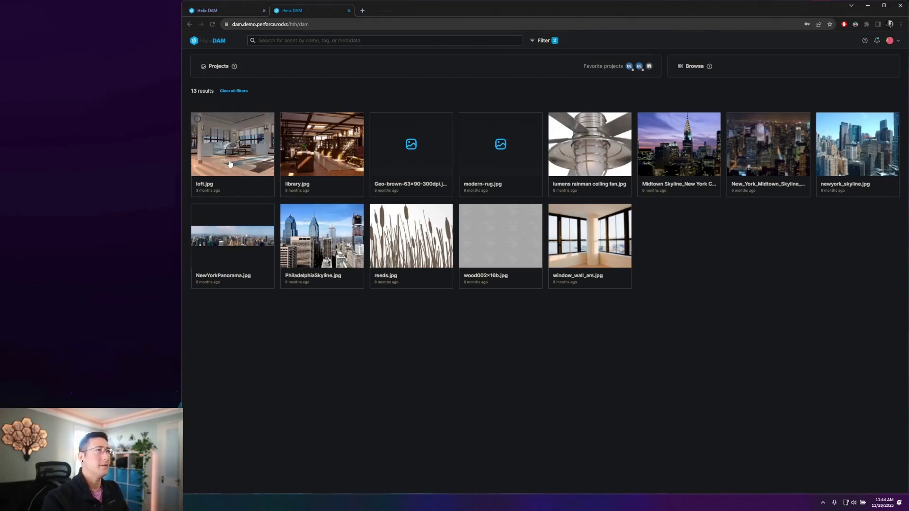
# Open loft.jpg, view two earlier versions, and check which projects contain it.
pyautogui.click(231, 144)
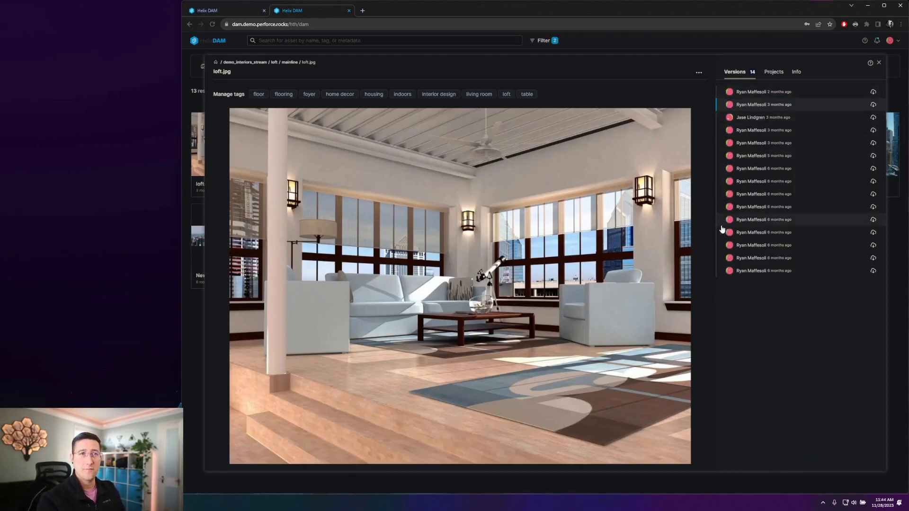
pyautogui.click(738, 181)
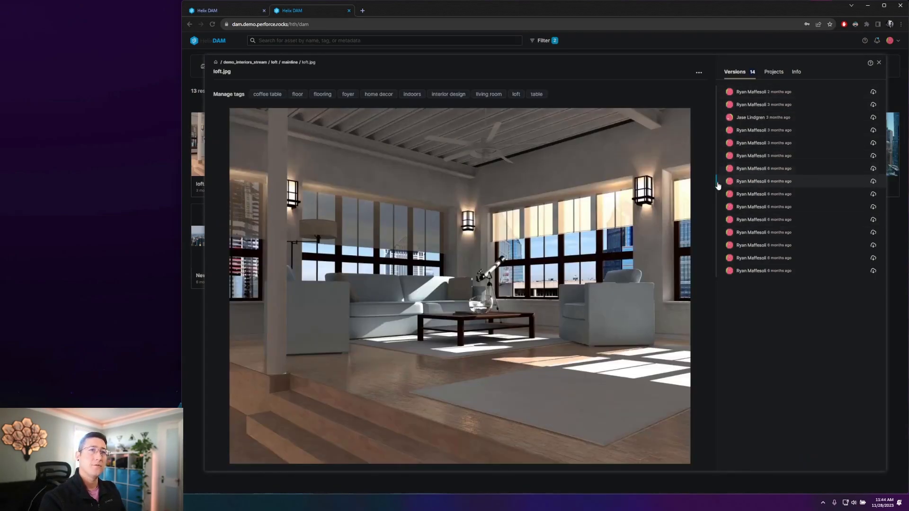
pyautogui.click(746, 207)
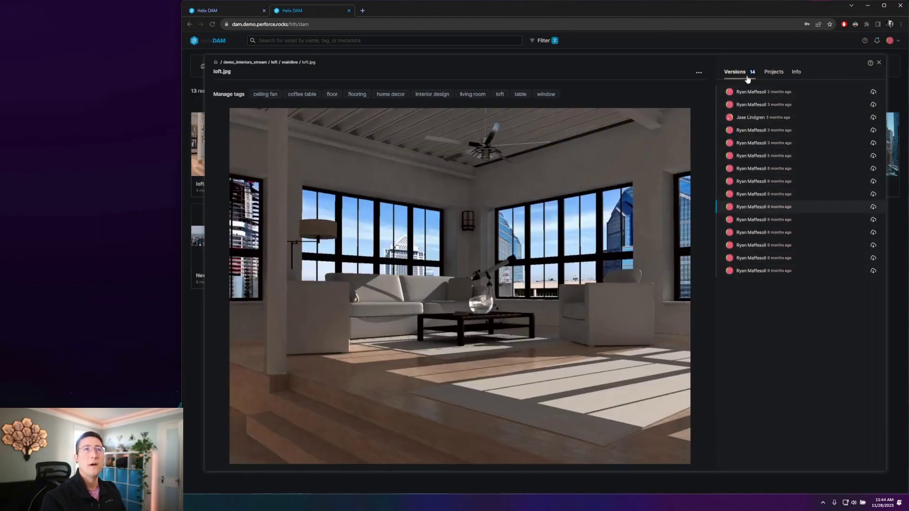
pyautogui.click(773, 72)
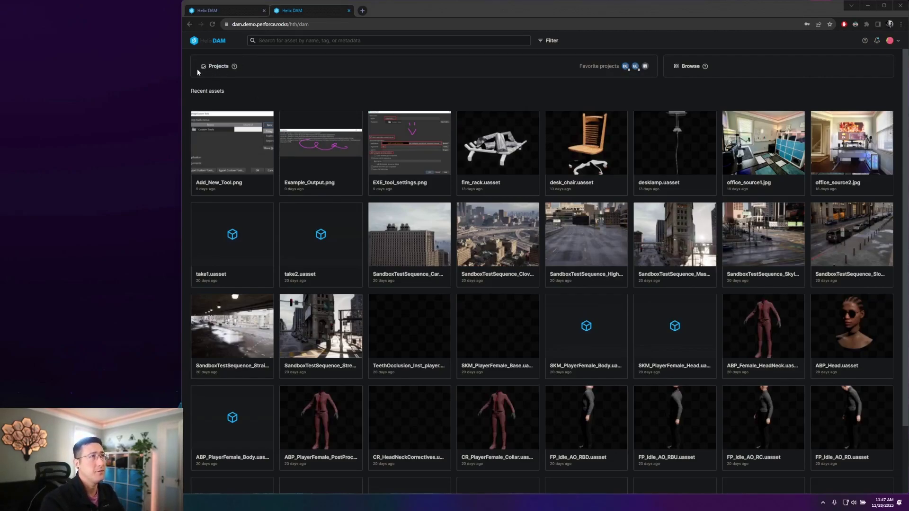
# List all projects, then filter to My projects: demo_interiors, UEFN and depot.
pyautogui.click(216, 70)
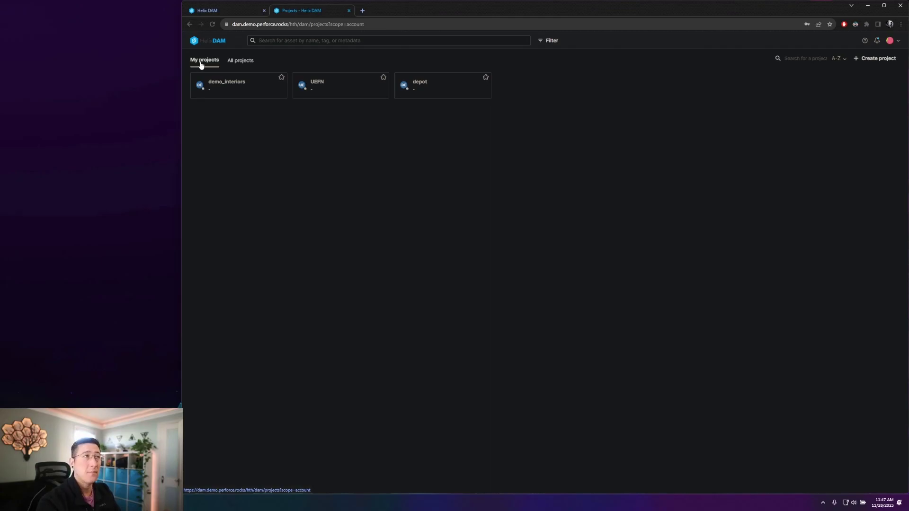
pyautogui.click(241, 60)
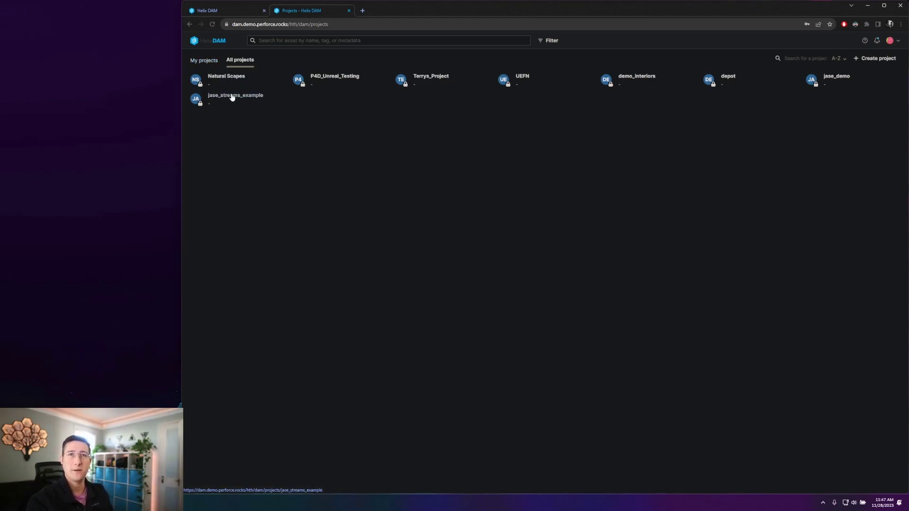
pyautogui.click(205, 61)
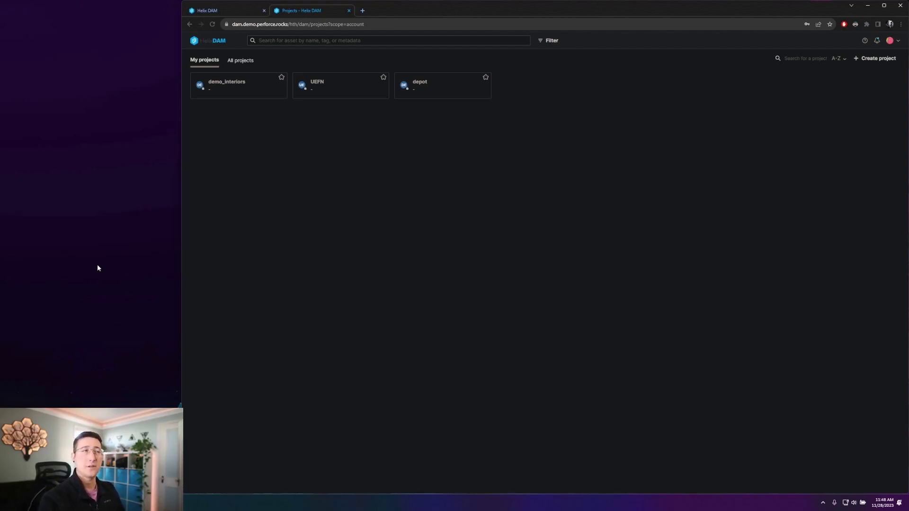
# Open demo_interiors to see collections such as Unity_Library, Unreal_Library, props and loft.
pyautogui.click(222, 88)
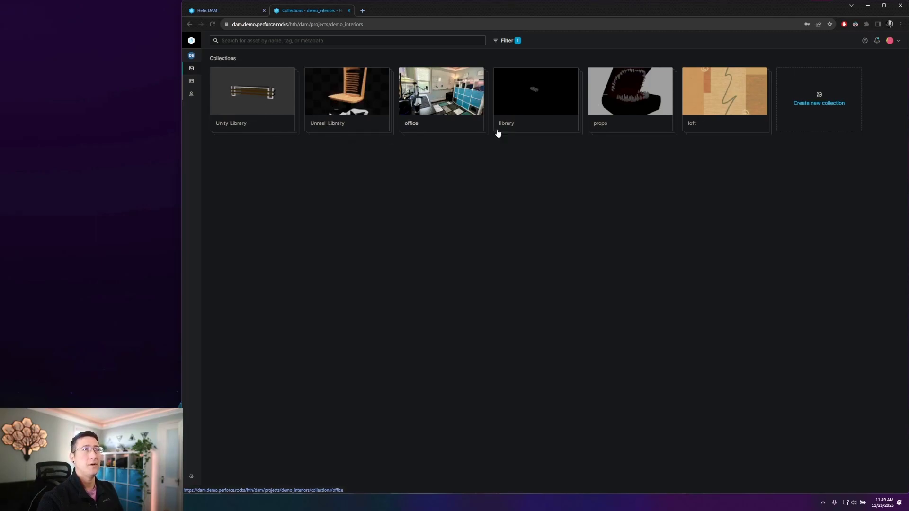
# Open the props collection showing fbx models like bookshelf, couch, desk_chair and mimic.
pyautogui.click(617, 128)
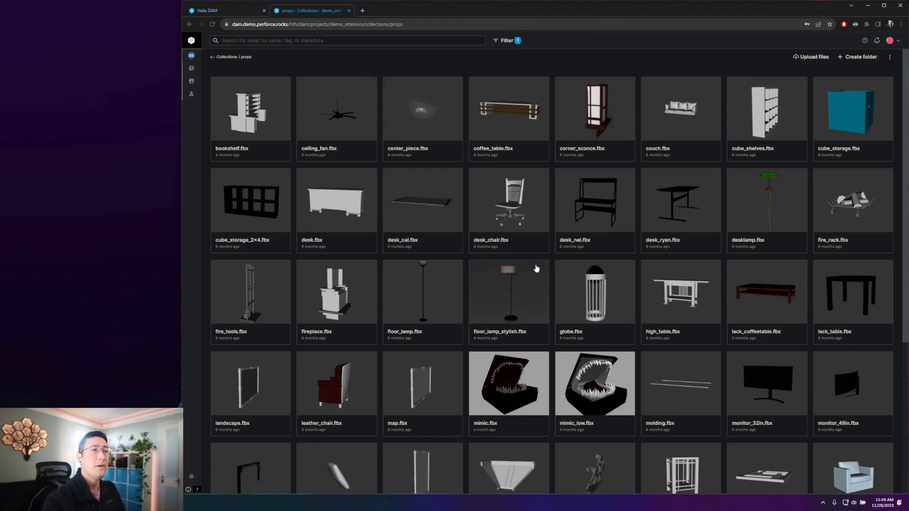
pyautogui.scroll(-1, 624, 296)
pyautogui.scroll(1, 624, 296)
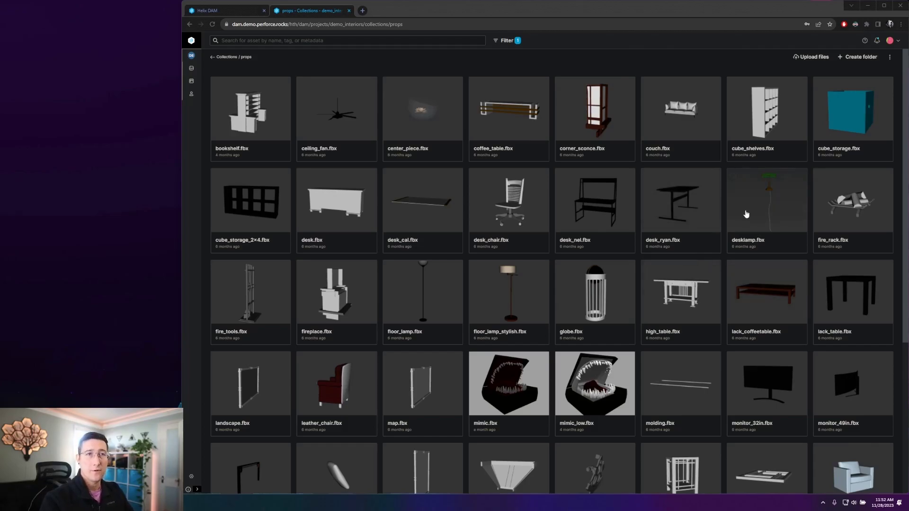
# Open desklamp.fbx, orbit its 3D preview, and view its tags without changing them.
pyautogui.click(767, 207)
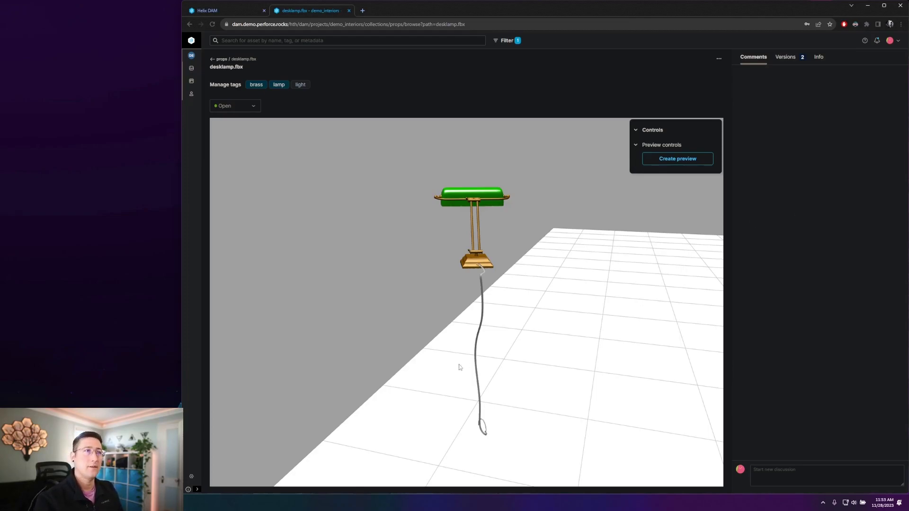
pyautogui.moveTo(459, 366); pyautogui.dragTo(539, 358)
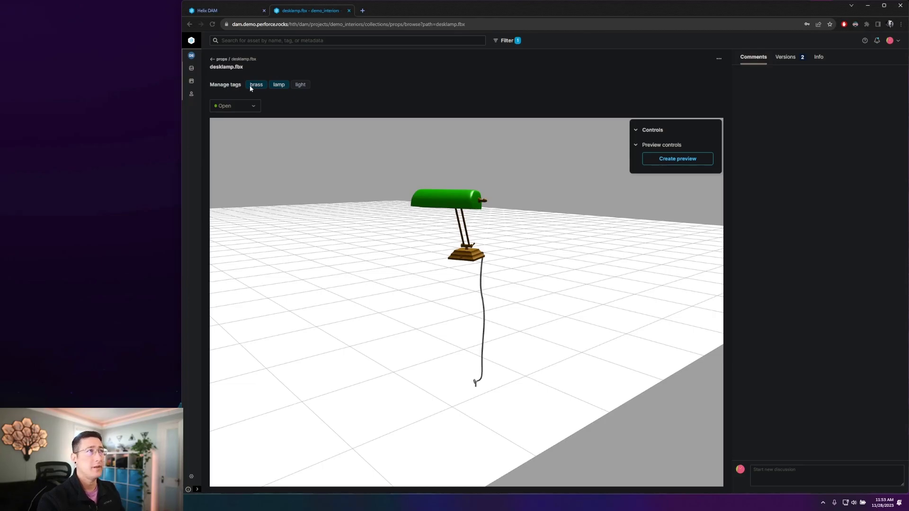
pyautogui.click(226, 84)
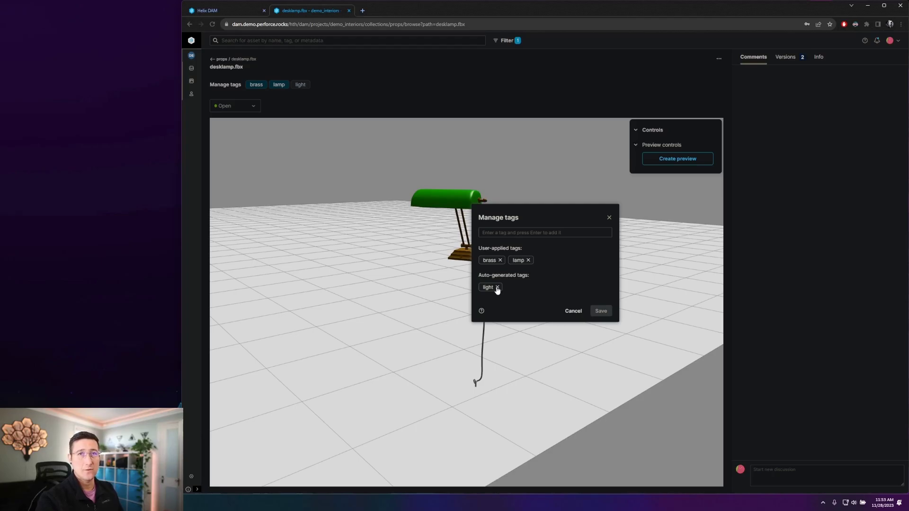
pyautogui.click(573, 311)
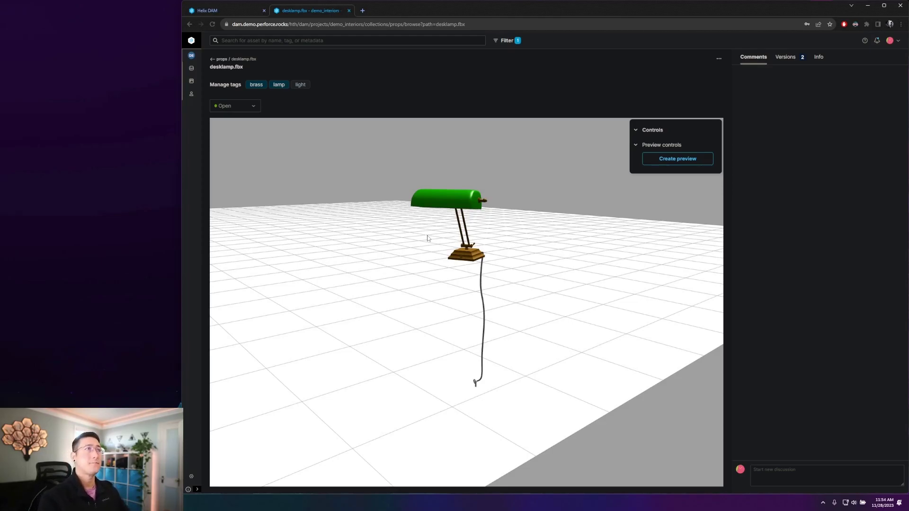
# Check desklamp.fbx versions and info, set it to In Review, and show its reviewers.
pyautogui.moveTo(426, 236); pyautogui.dragTo(441, 223)
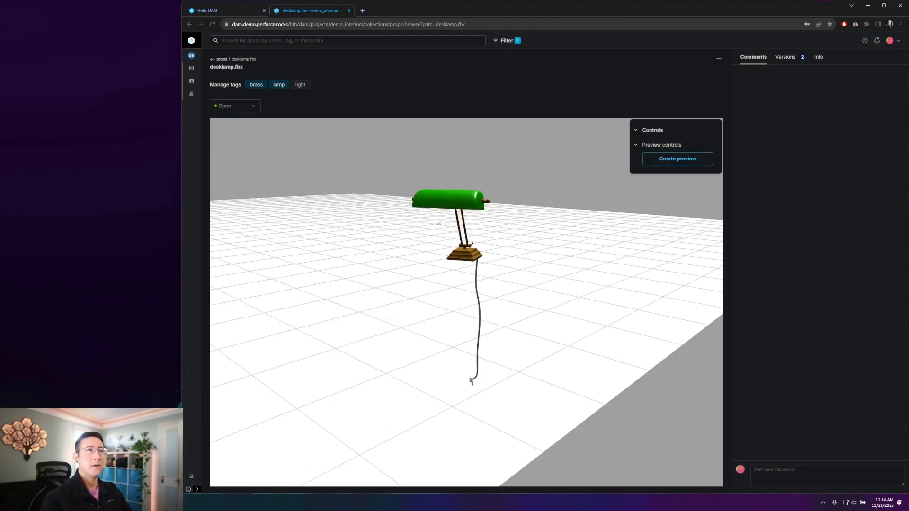
pyautogui.click(785, 57)
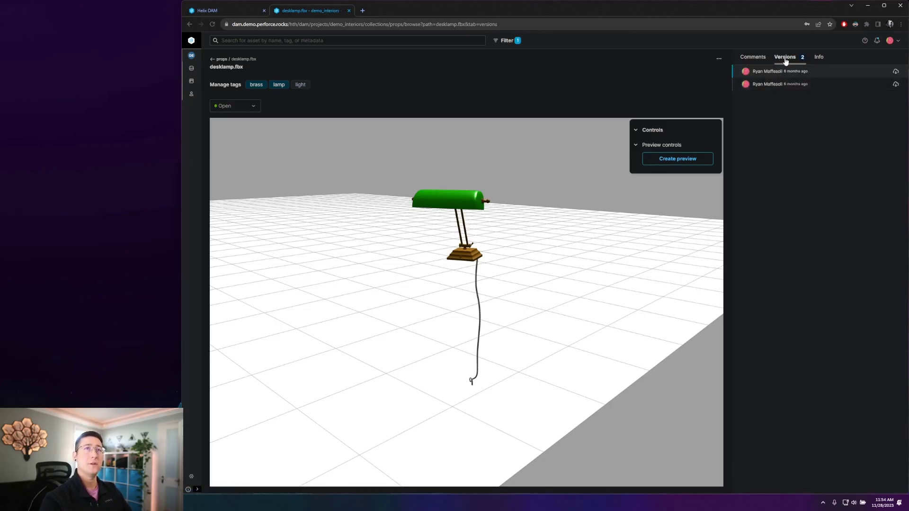
pyautogui.click(817, 58)
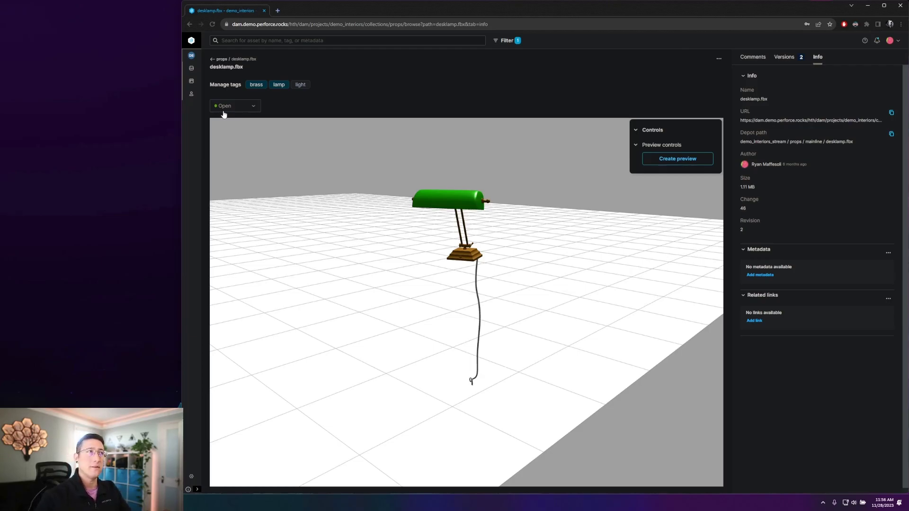
pyautogui.click(224, 107)
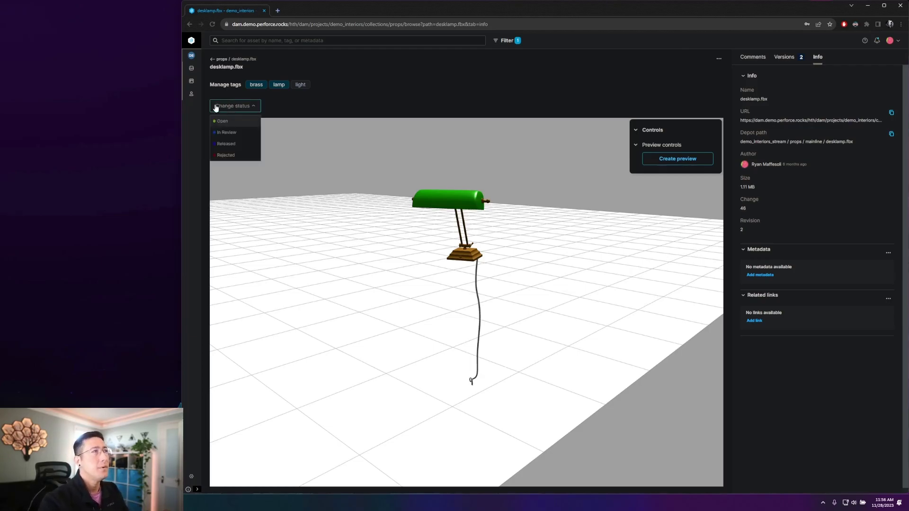
pyautogui.click(228, 135)
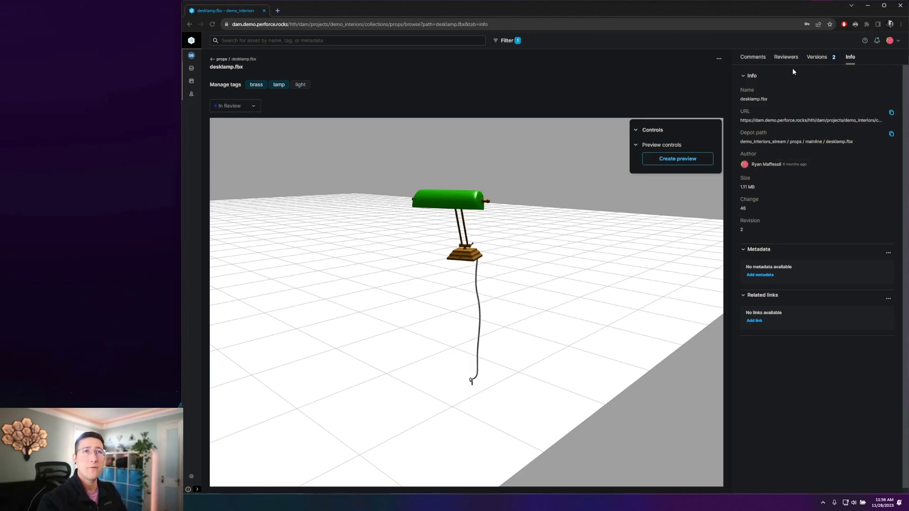
pyautogui.click(786, 59)
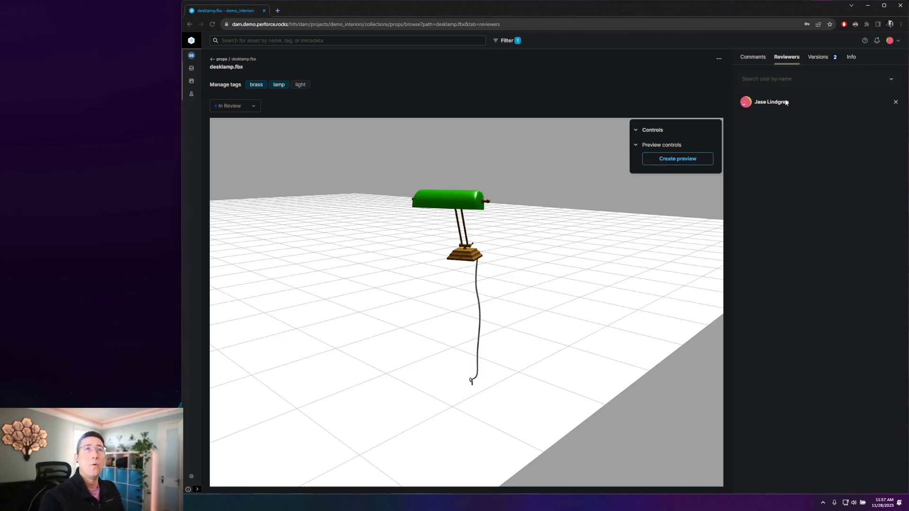
pyautogui.click(800, 80)
pyautogui.write('t')
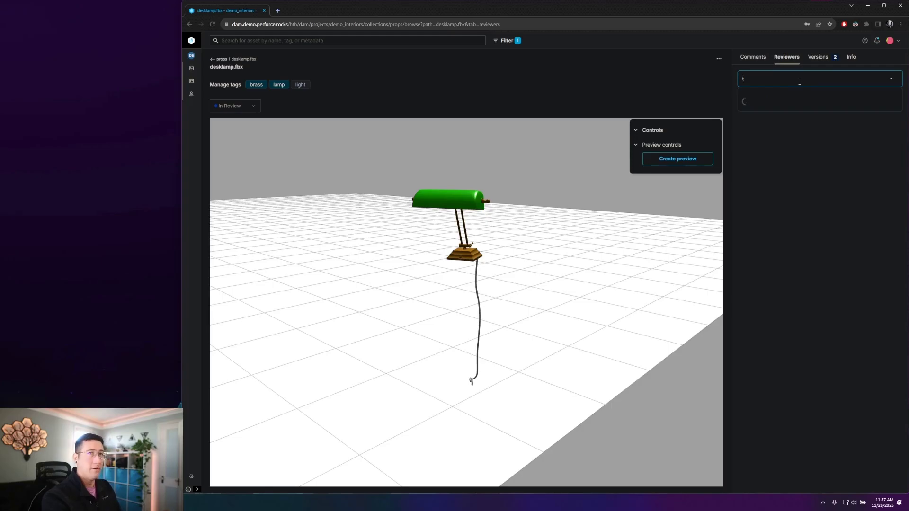
pyautogui.write('erry')
pyautogui.click(789, 102)
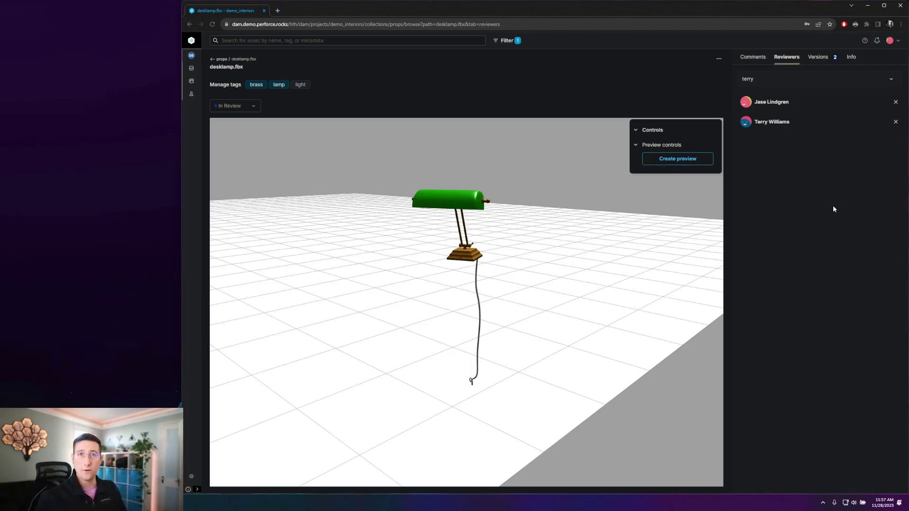
# On the Kanban board, drag desklamp.fbx from In Review to the Released column.
pyautogui.click(191, 80)
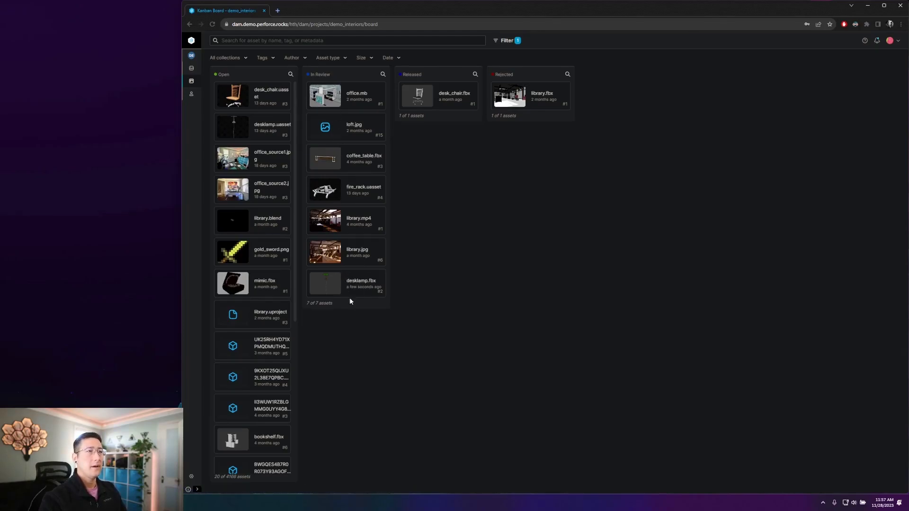
pyautogui.moveTo(354, 294)
pyautogui.mouseDown()
pyautogui.moveTo(473, 110)
pyautogui.moveTo(451, 110)
pyautogui.mouseUp()
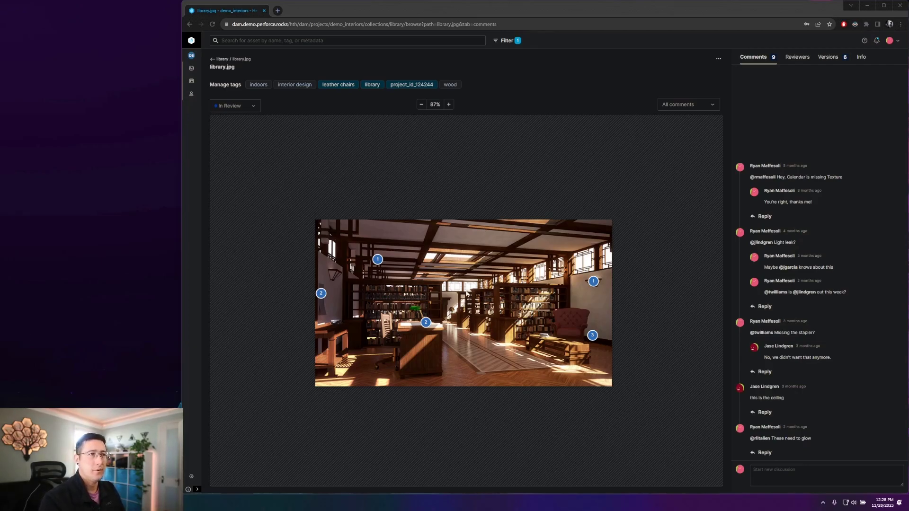
pyautogui.scroll(1, 496, 259)
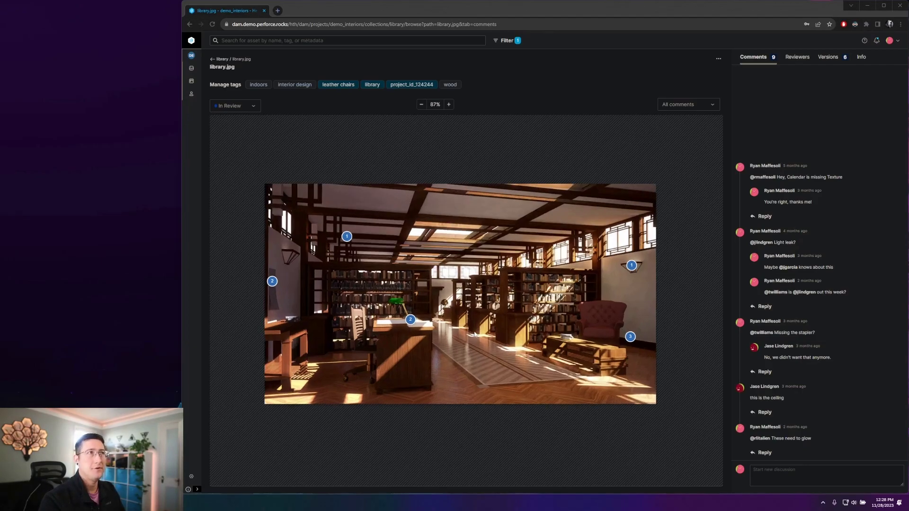
pyautogui.scroll(1, 496, 259)
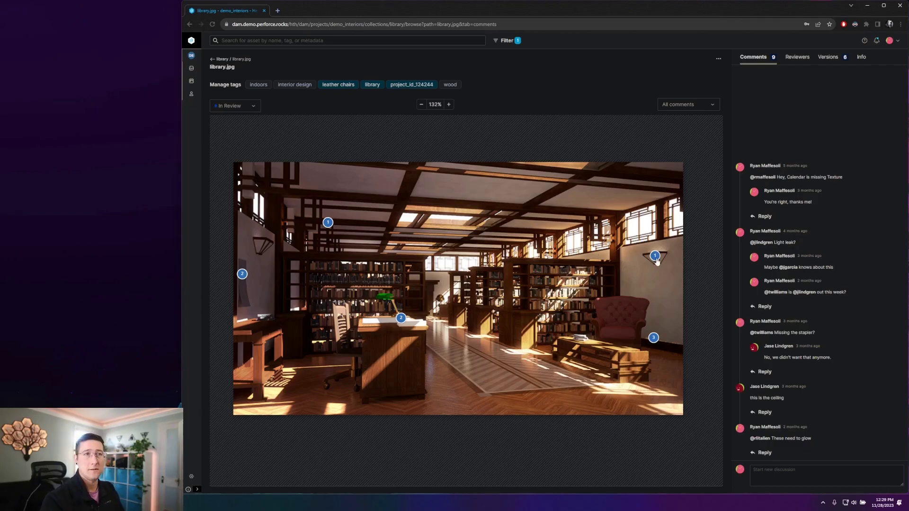
# Read the stapler comment thread pinned on the desk, then show the comment filter options.
pyautogui.click(401, 318)
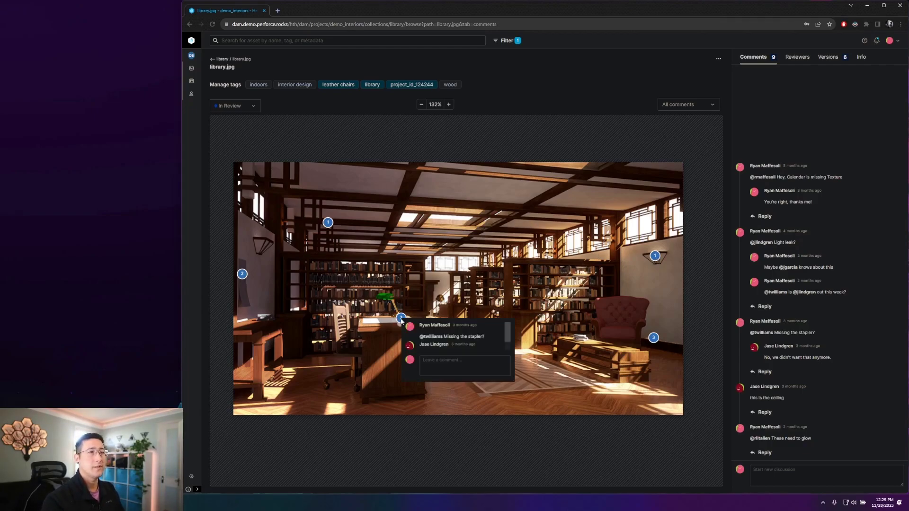
pyautogui.moveTo(454, 338)
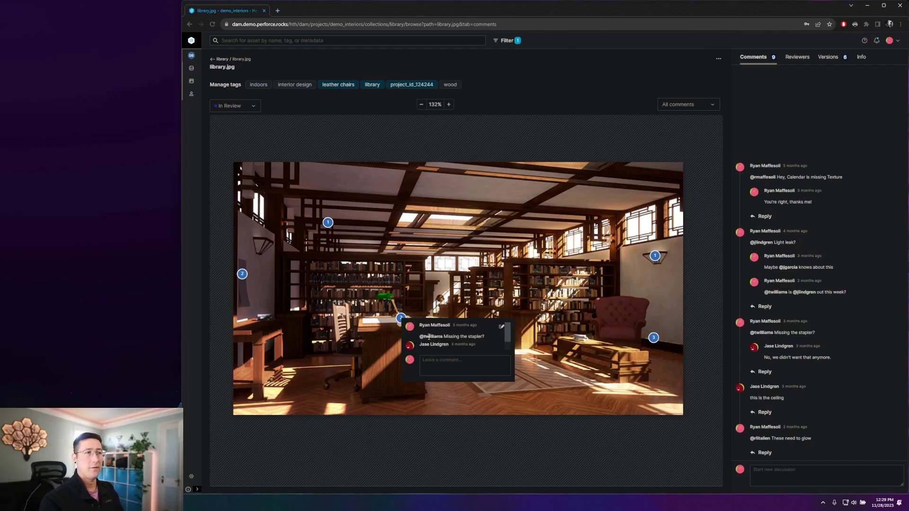
pyautogui.scroll(-1, 430, 338)
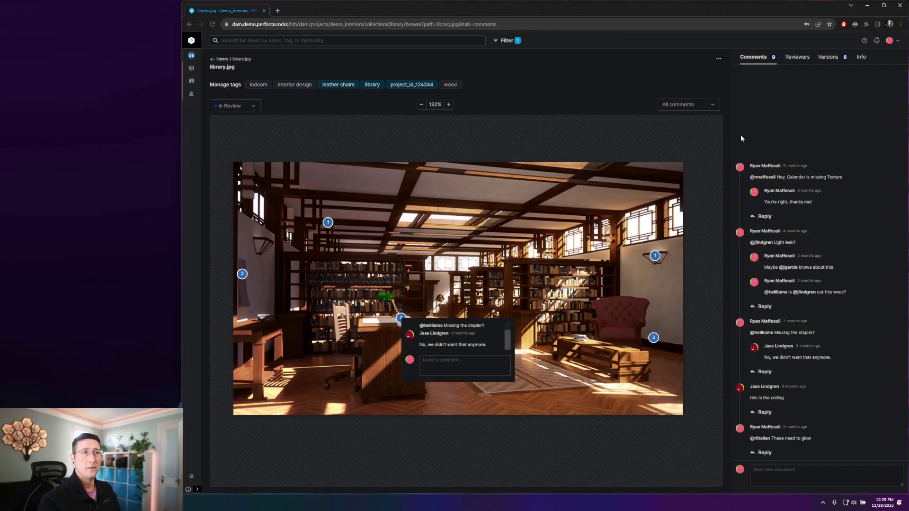
pyautogui.click(688, 104)
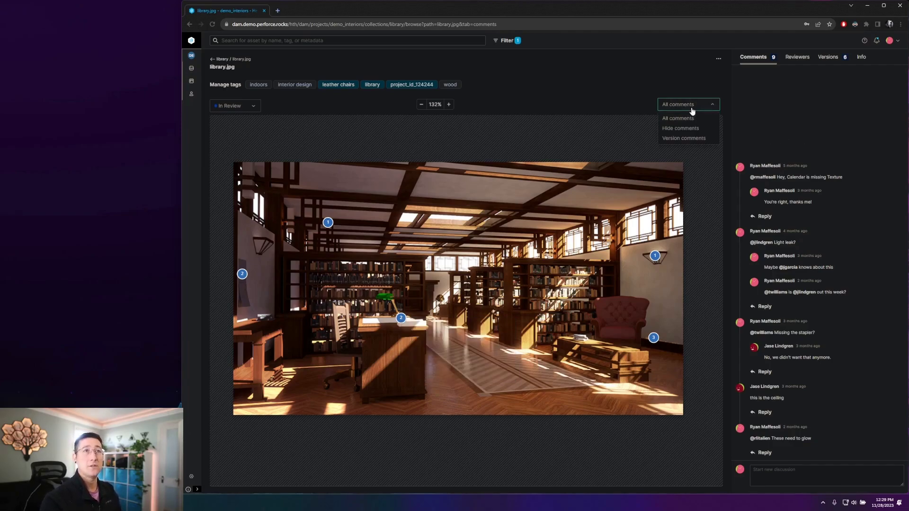
# Filter to Version comments, view the older second version, then return to the latest and check pin 2.
pyautogui.click(684, 138)
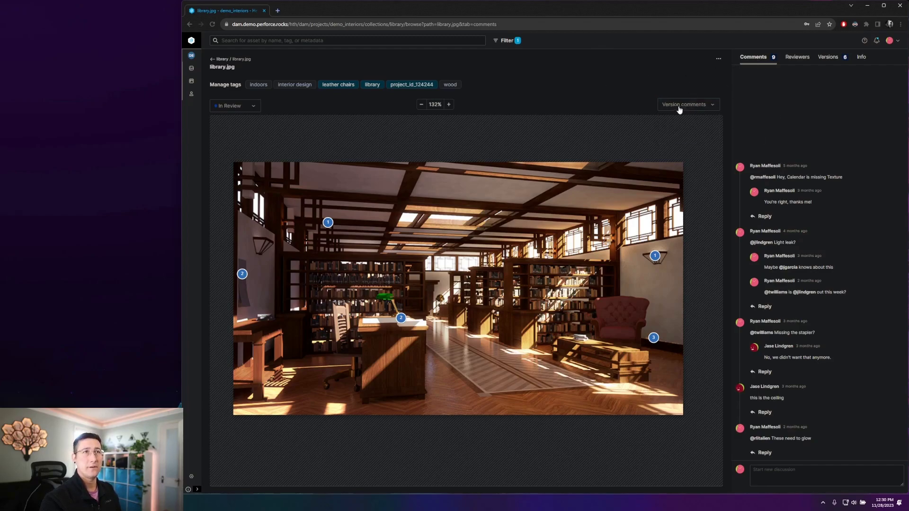
pyautogui.click(828, 58)
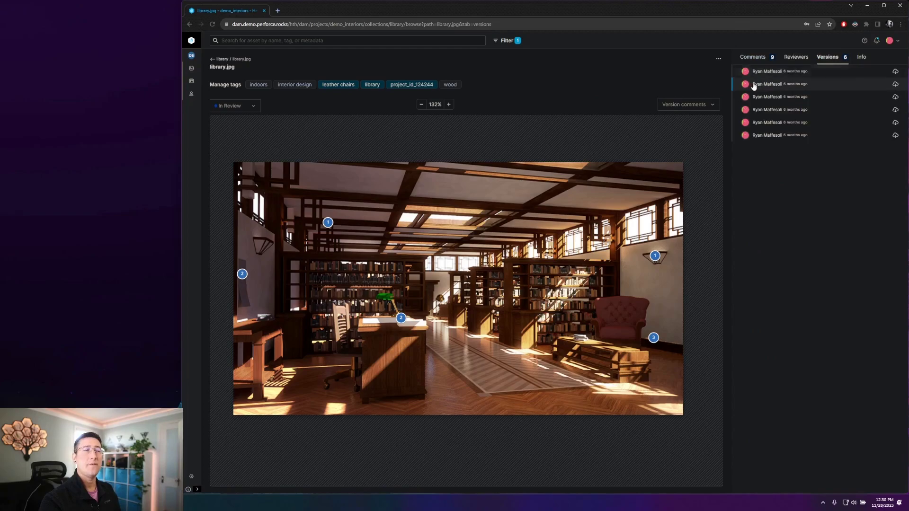
pyautogui.click(774, 83)
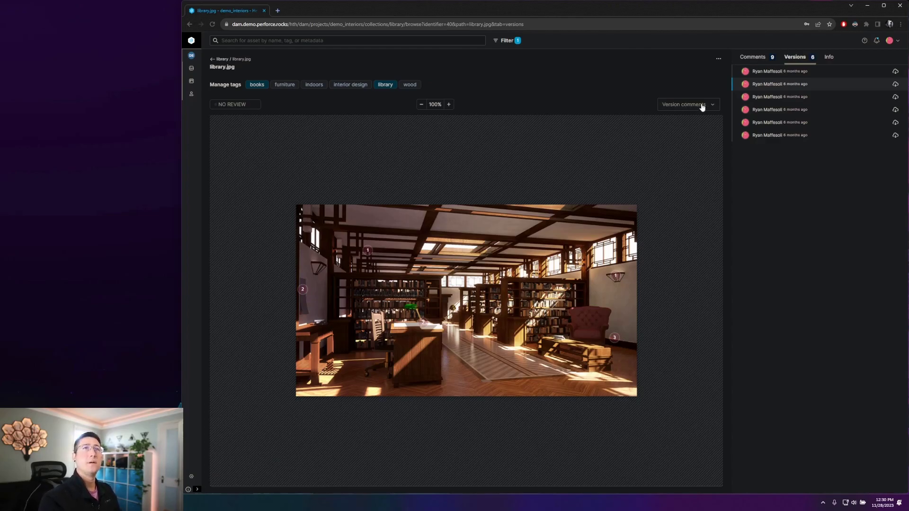
pyautogui.click(688, 105)
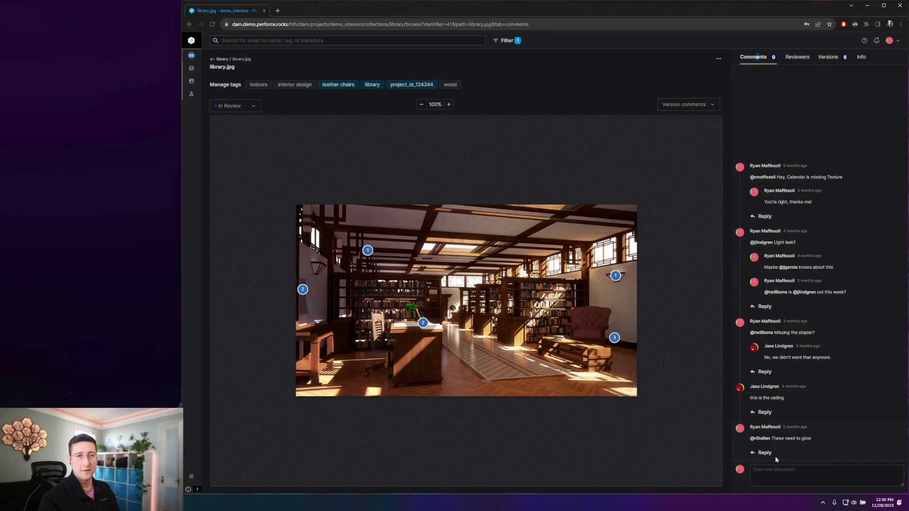
pyautogui.click(302, 290)
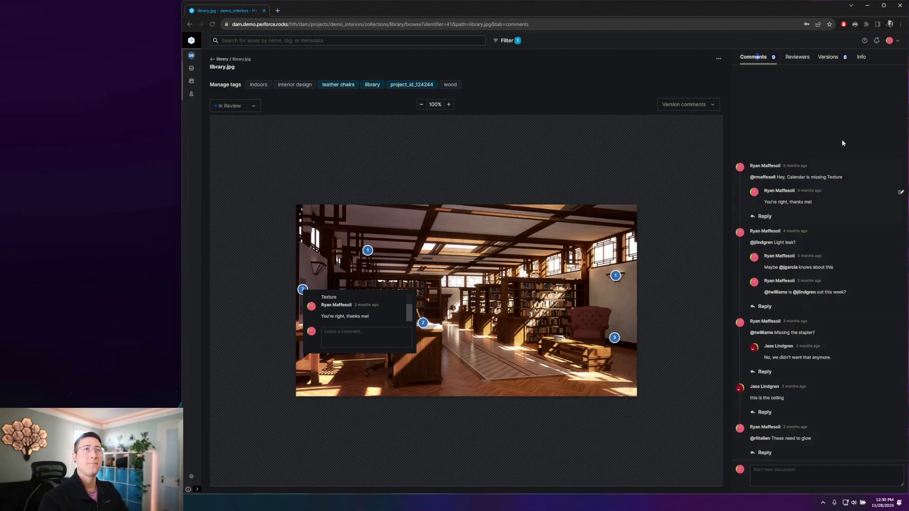
pyautogui.click(537, 84)
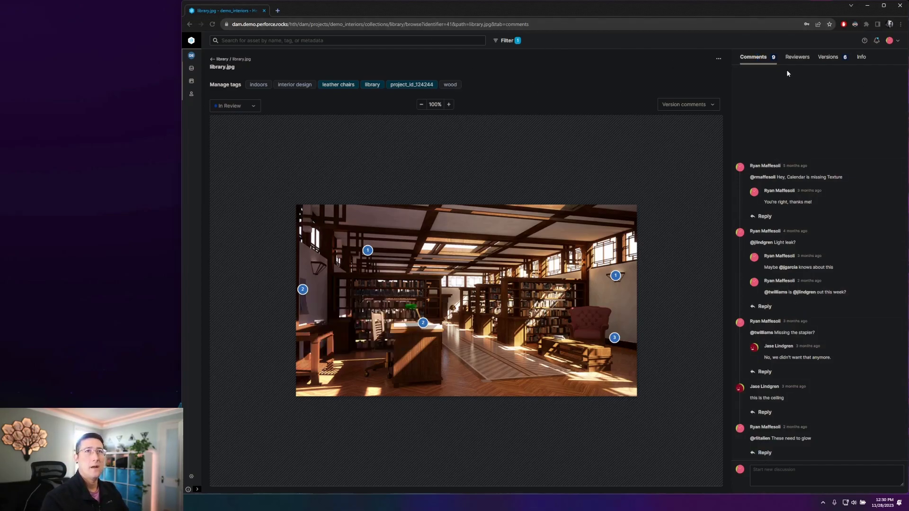
# Show library.jpg's Info panel with Environment type, Maya + Vray description and Authoring Scene link.
pyautogui.click(861, 57)
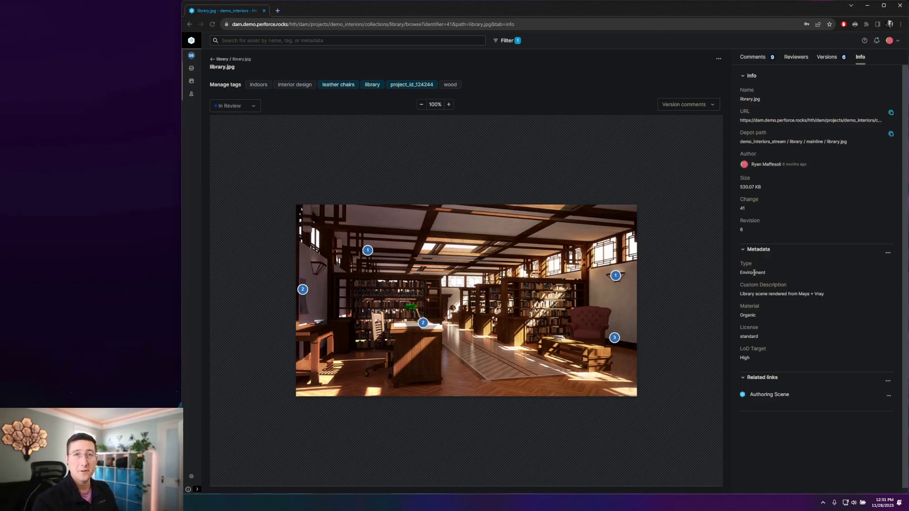
# Follow the Authoring Scene related link from library.jpg's Info panel.
pyautogui.click(769, 394)
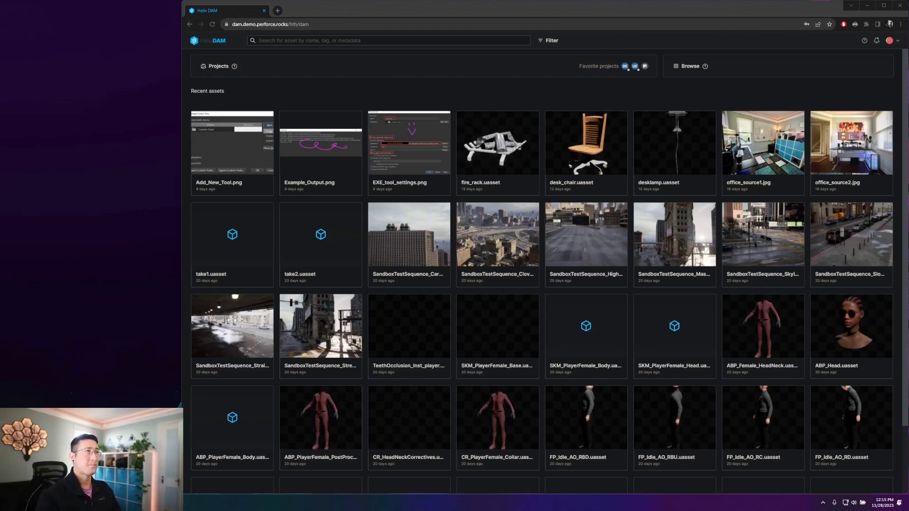
# Create project demo_new from the Projects page, keeping automatic Helix Core depot creation on.
pyautogui.click(217, 67)
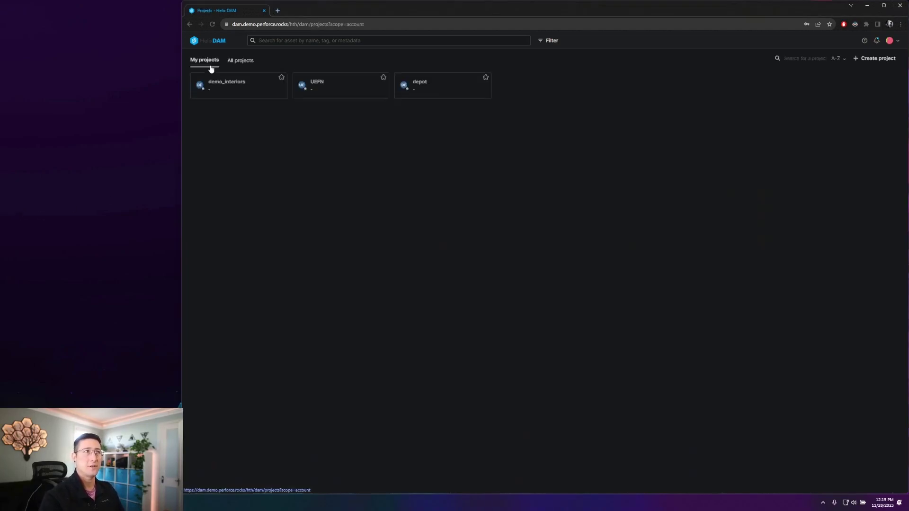
pyautogui.click(874, 58)
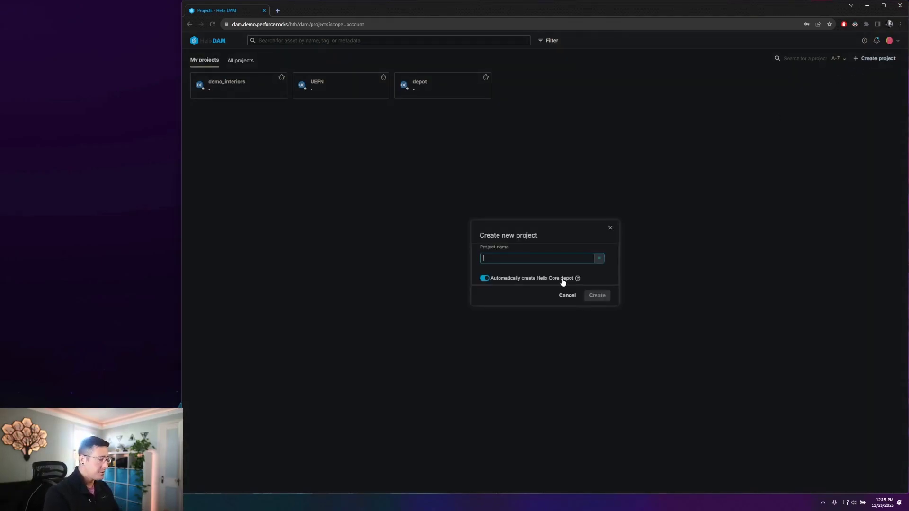
pyautogui.write('demo_new')
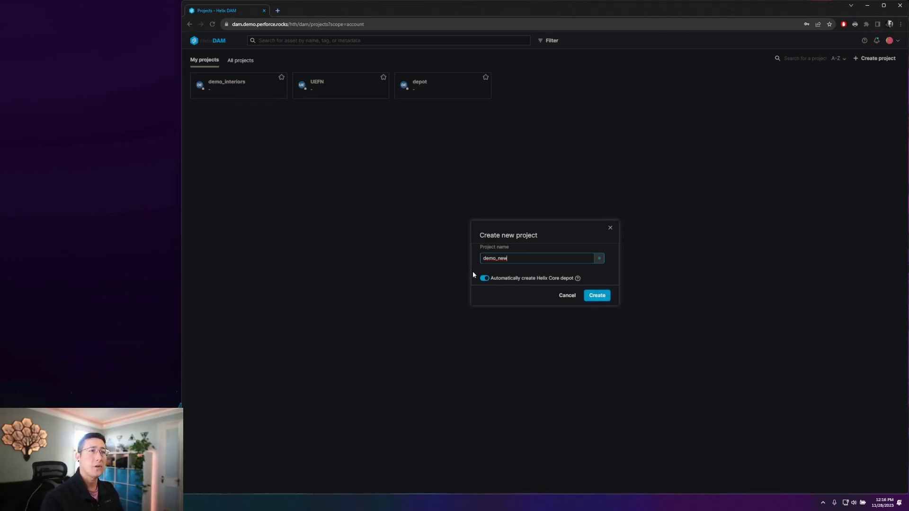
pyautogui.click(597, 295)
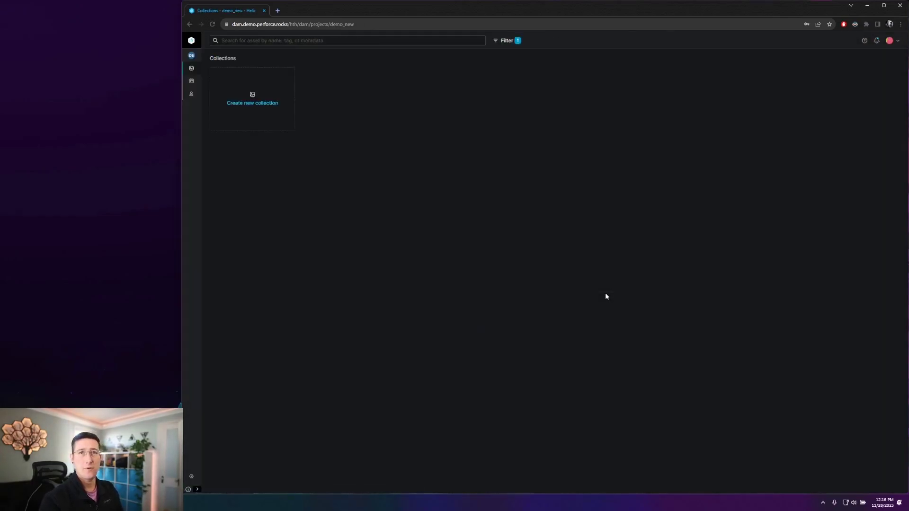
# Add an empty collection named demo_new_collection inside demo_new.
pyautogui.click(279, 104)
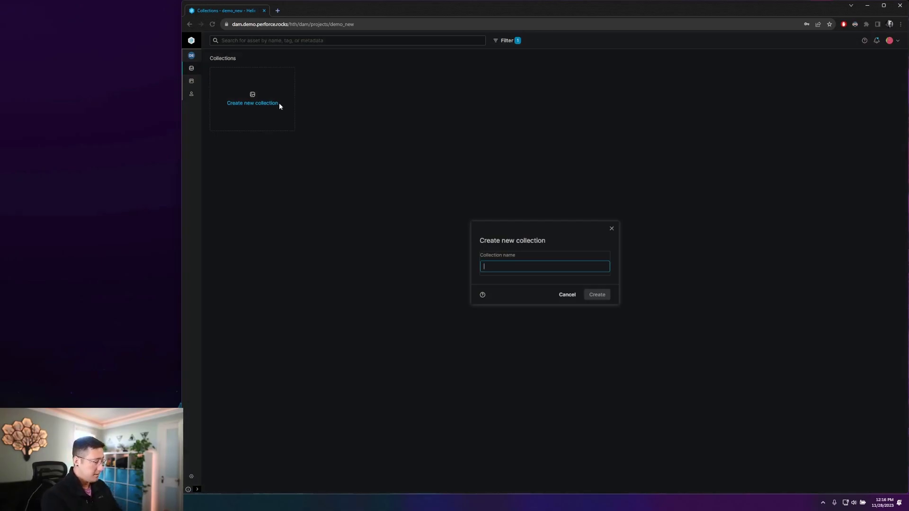
pyautogui.write('demo_new')
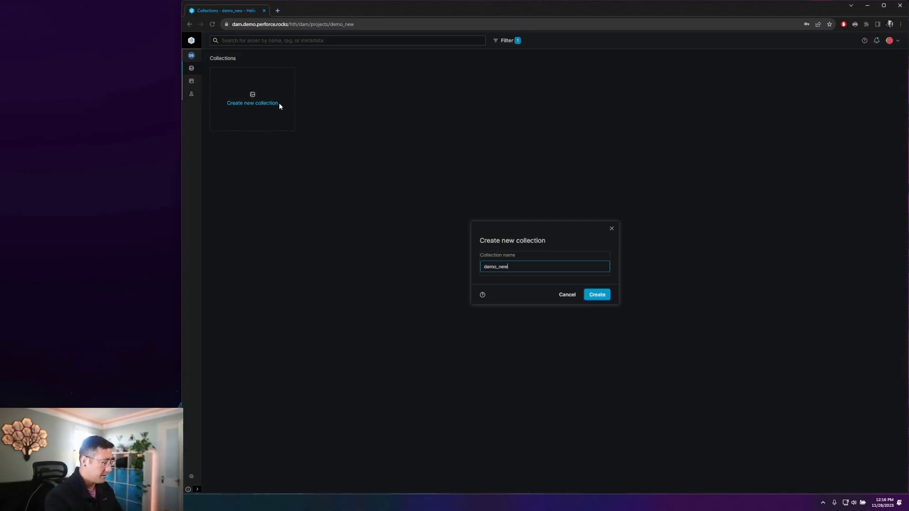
pyautogui.write('collectio')
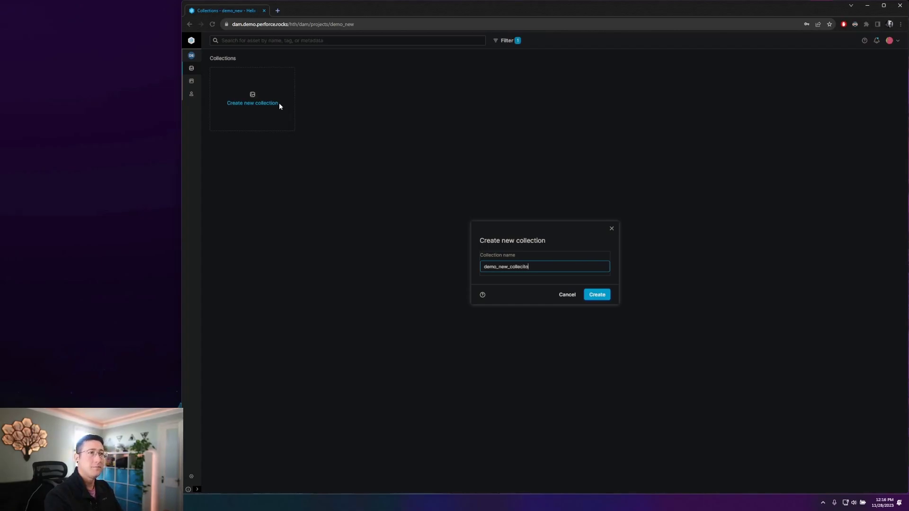
pyautogui.write('ion')
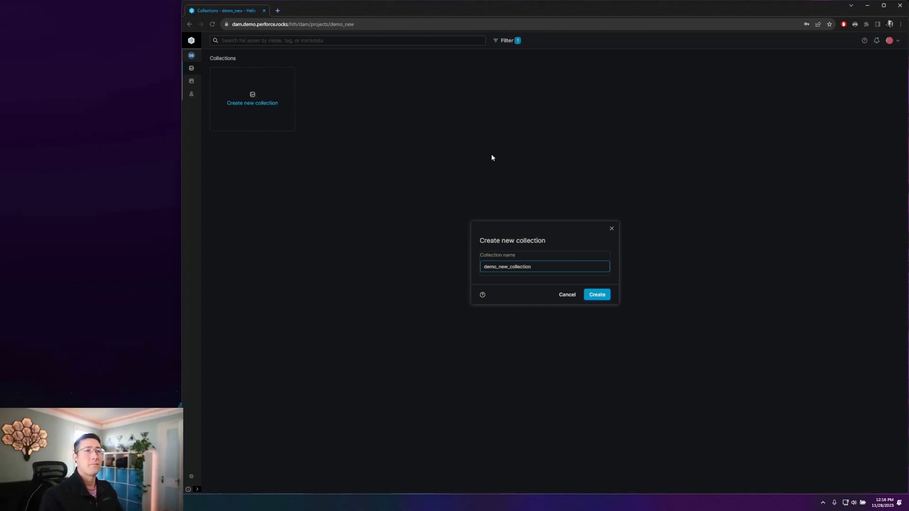
pyautogui.click(596, 295)
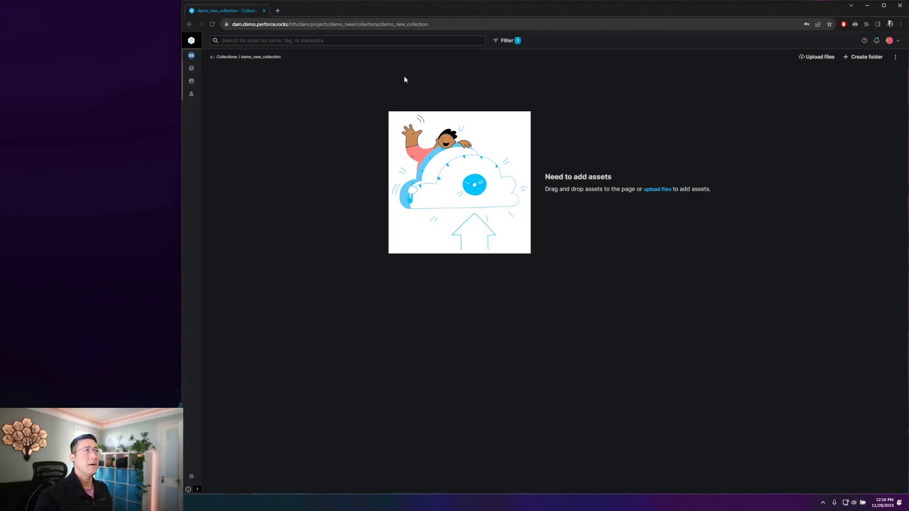
# Return through the demo_new Collections breadcrumb to the Helix DAM home page.
pyautogui.click(226, 57)
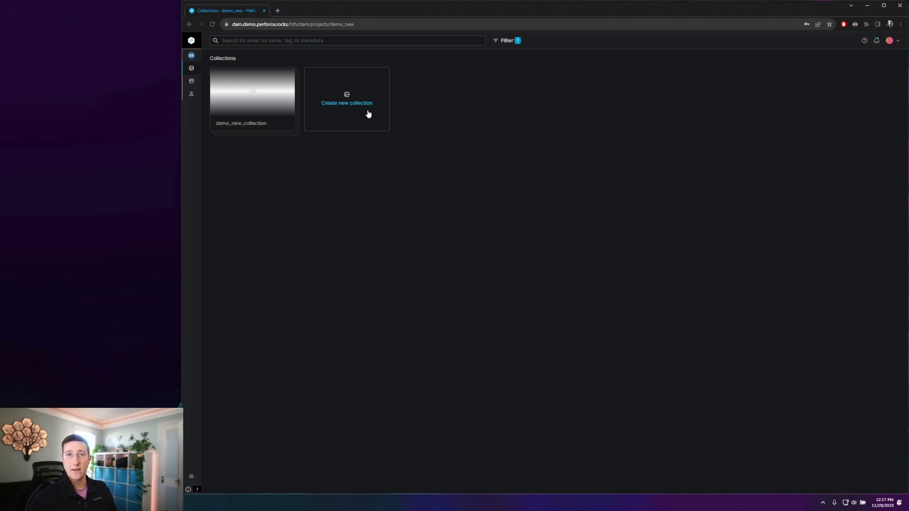
pyautogui.click(190, 41)
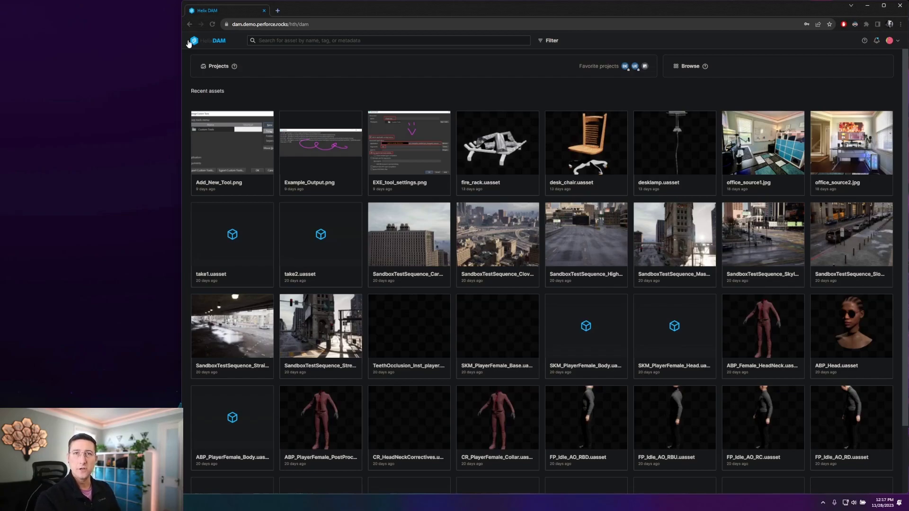
# Create project demo_existing with 'Automatically create Helix Core depot' switched off.
pyautogui.click(213, 67)
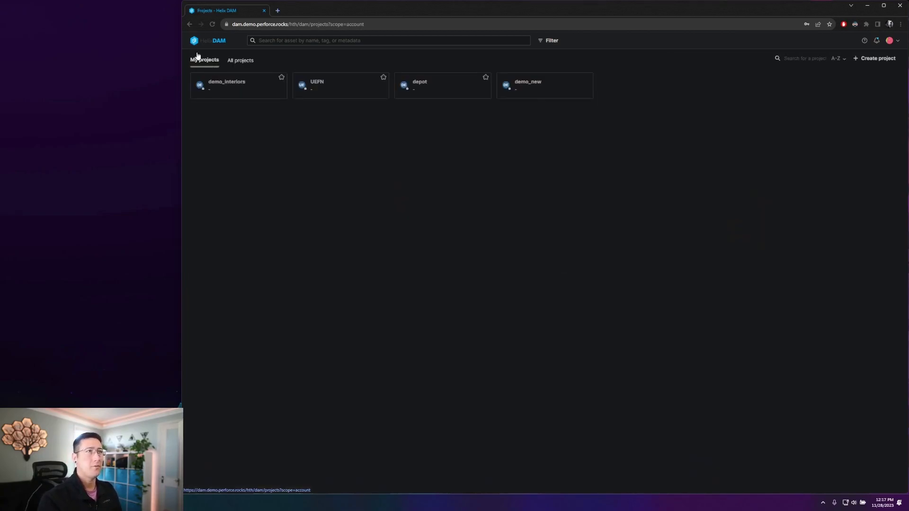
pyautogui.click(892, 59)
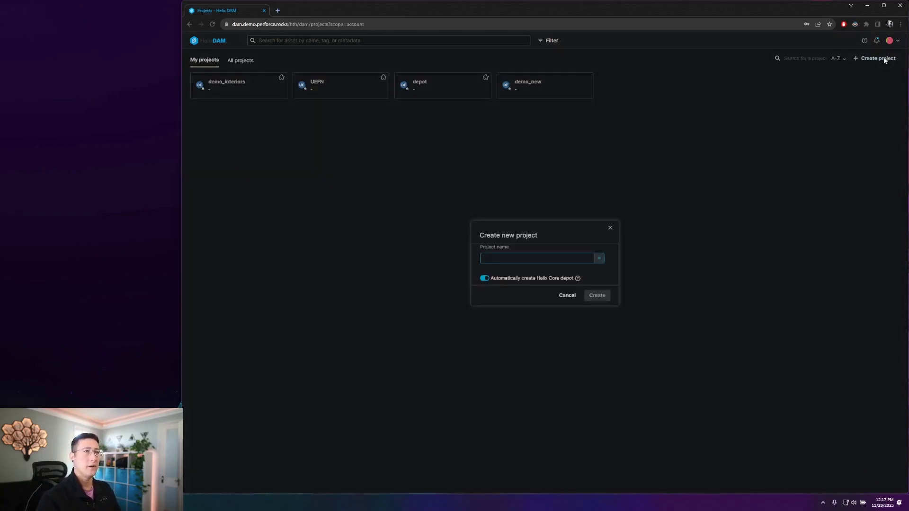
pyautogui.write('demo_existing')
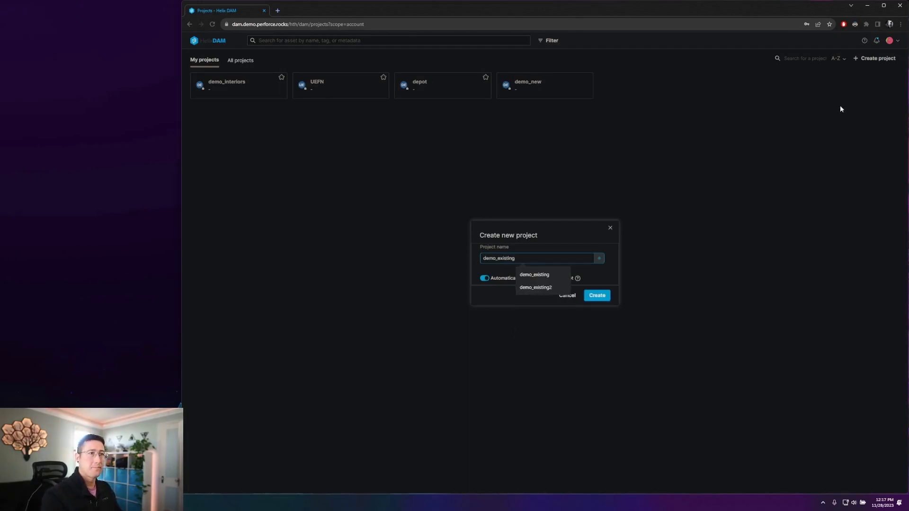
pyautogui.click(484, 279)
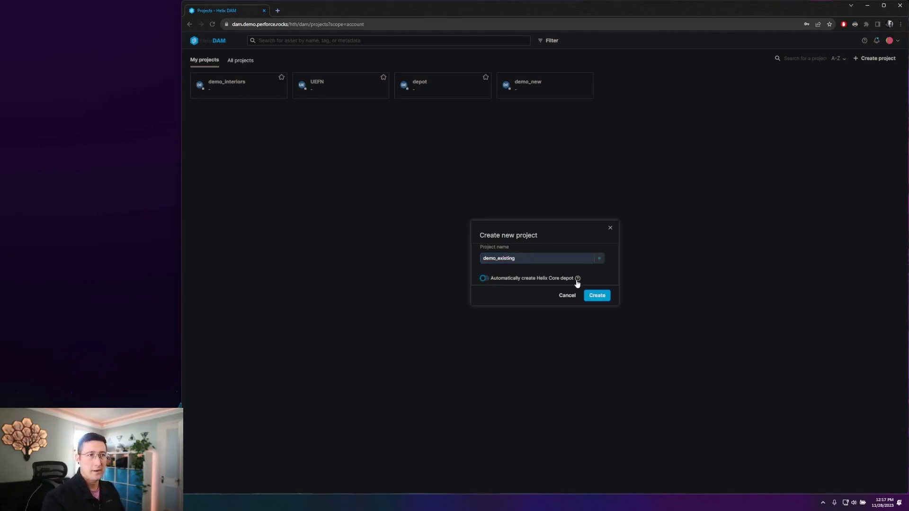
pyautogui.click(603, 298)
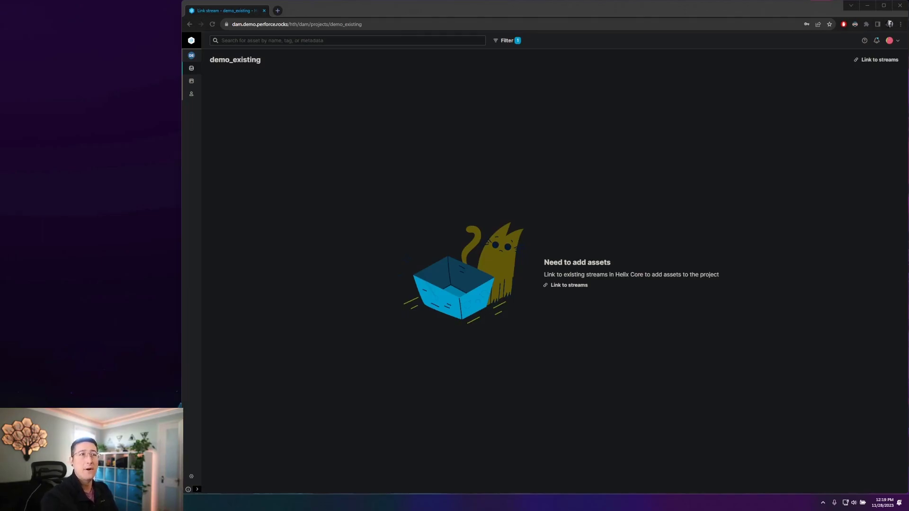
# Set up stream linking with depot demo_existing, mainline main and repository name Prod.
pyautogui.click(574, 286)
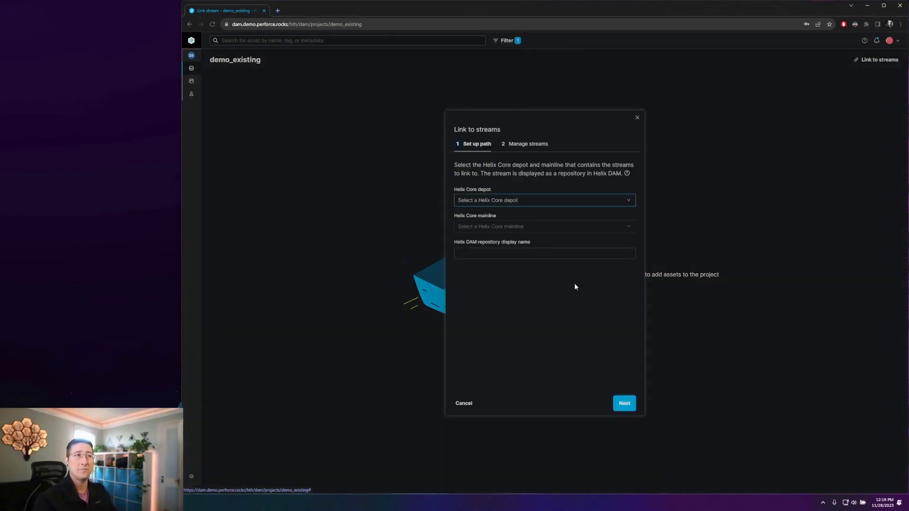
pyautogui.click(486, 198)
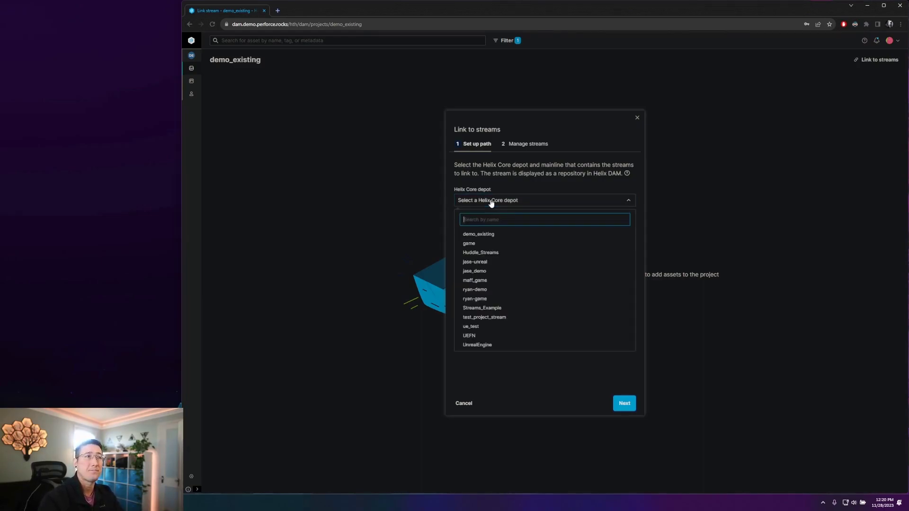
pyautogui.click(468, 235)
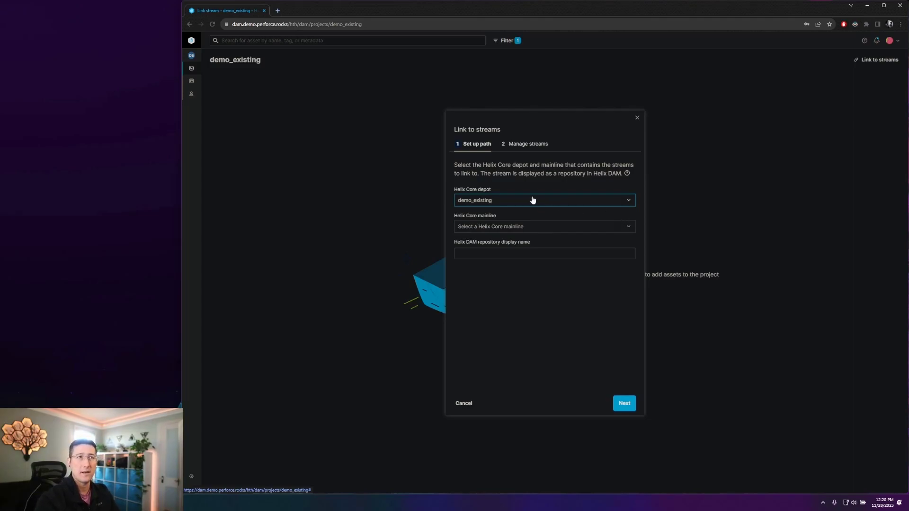
pyautogui.click(490, 226)
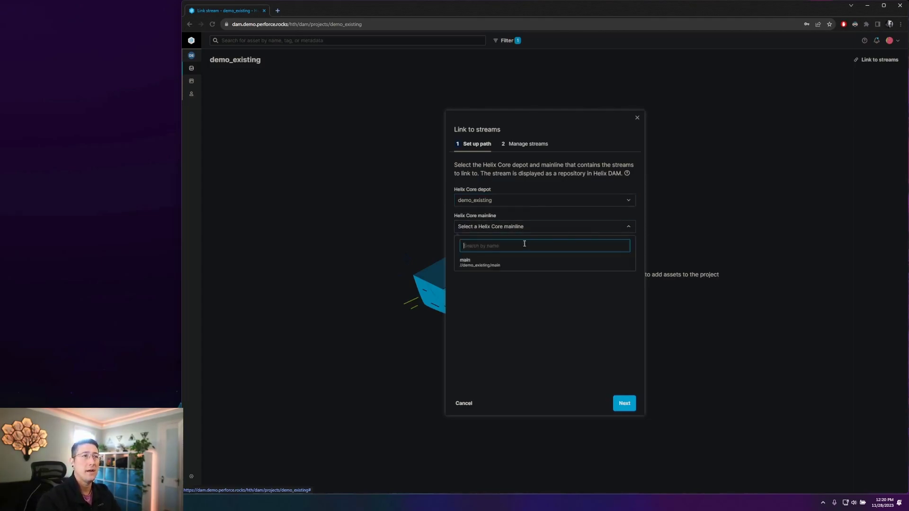
pyautogui.click(482, 267)
pyautogui.click(497, 254)
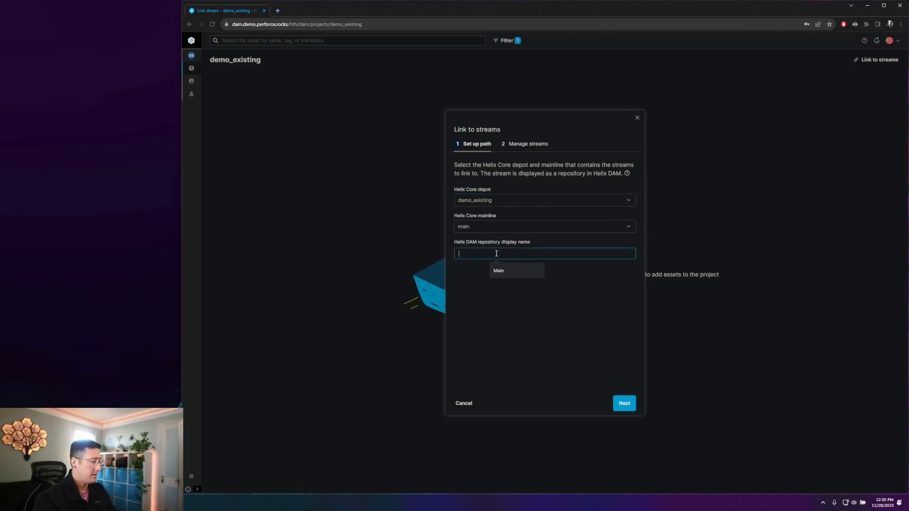
pyautogui.write('main')
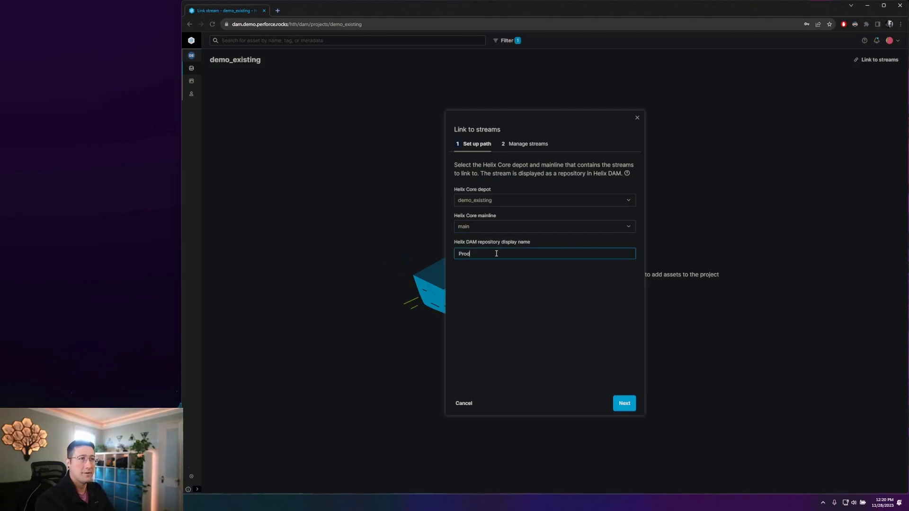
pyautogui.click(624, 403)
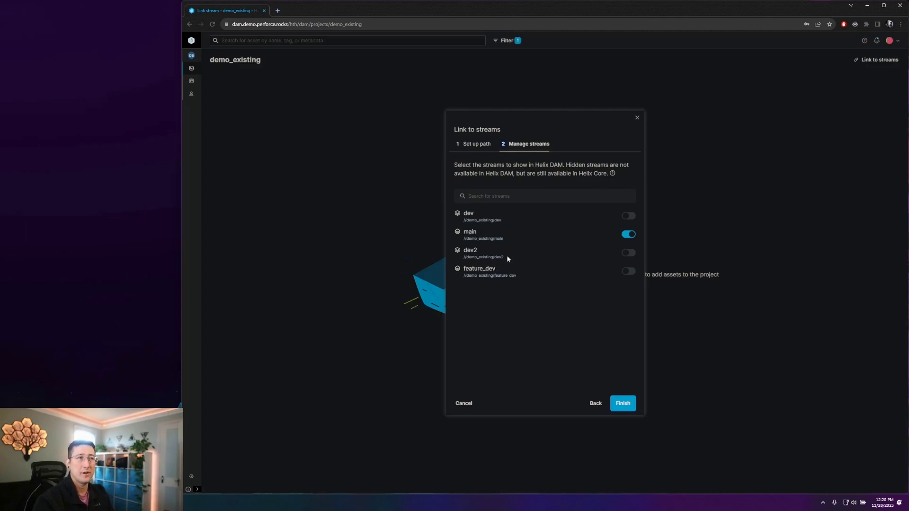
# Enable dev2 and feature_dev alongside dev and main, and finish linking.
pyautogui.click(628, 253)
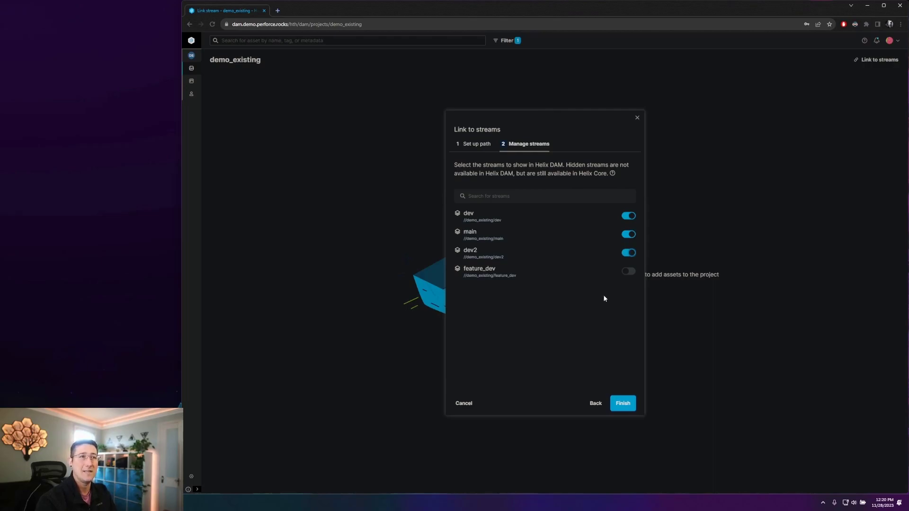
pyautogui.click(628, 273)
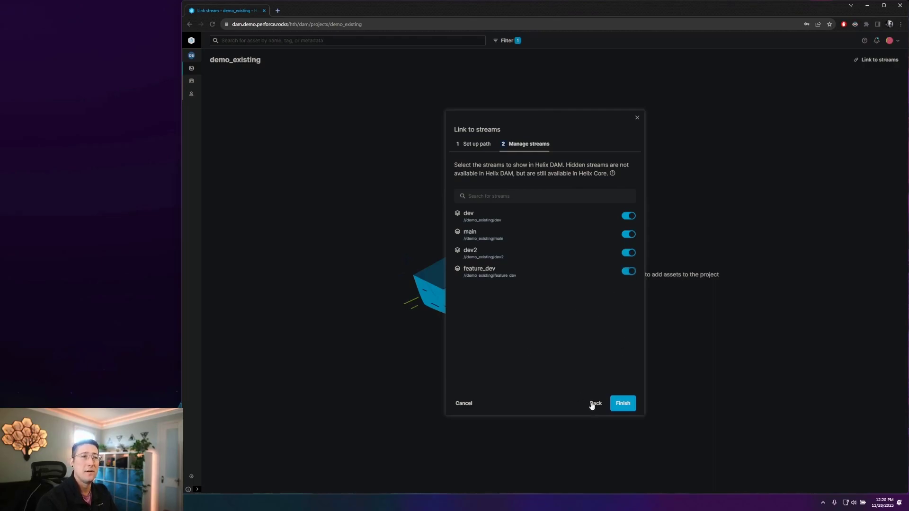
pyautogui.click(621, 403)
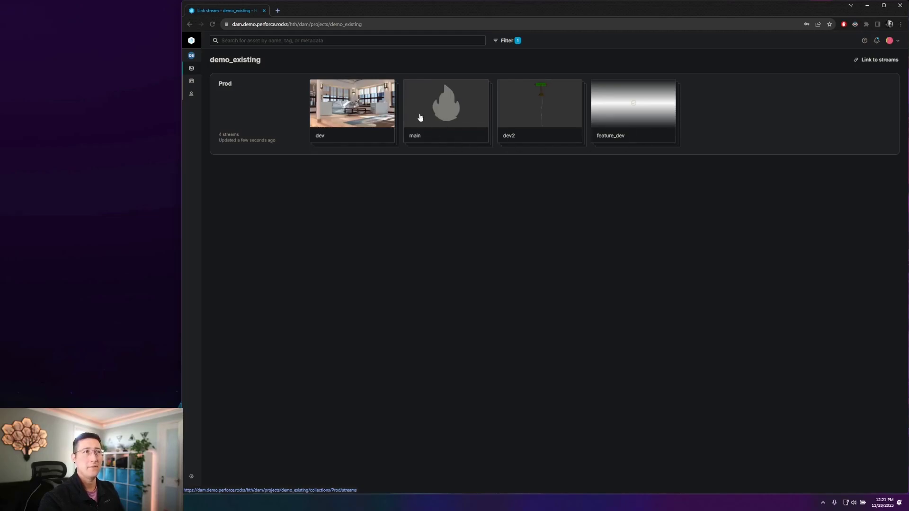
pyautogui.click(397, 117)
pyautogui.click(364, 133)
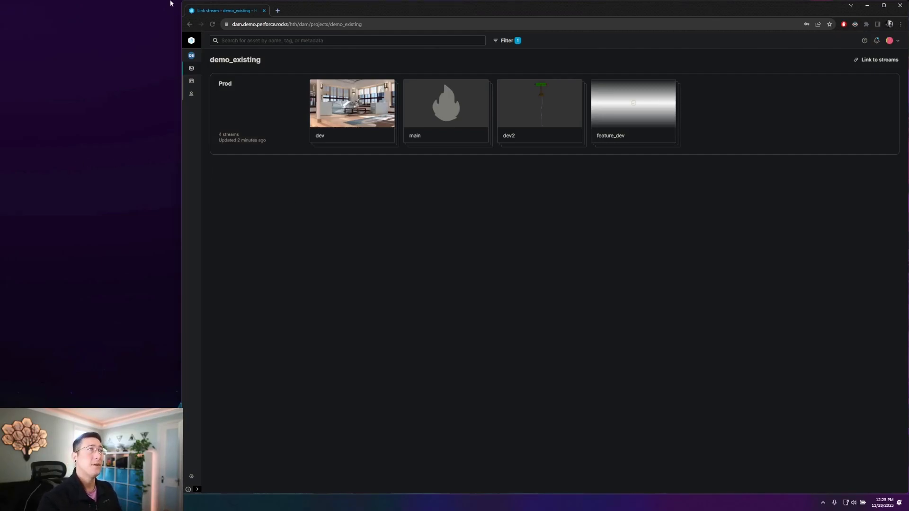
pyautogui.click(193, 96)
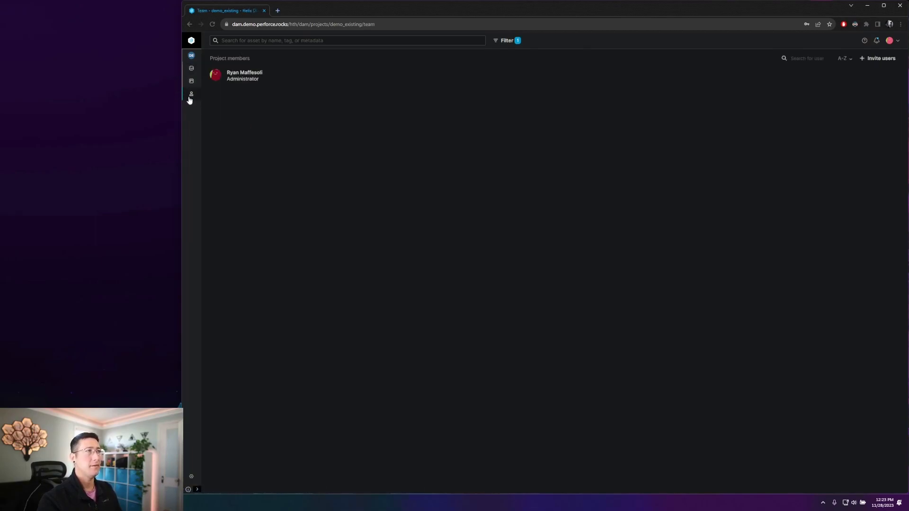
pyautogui.click(878, 59)
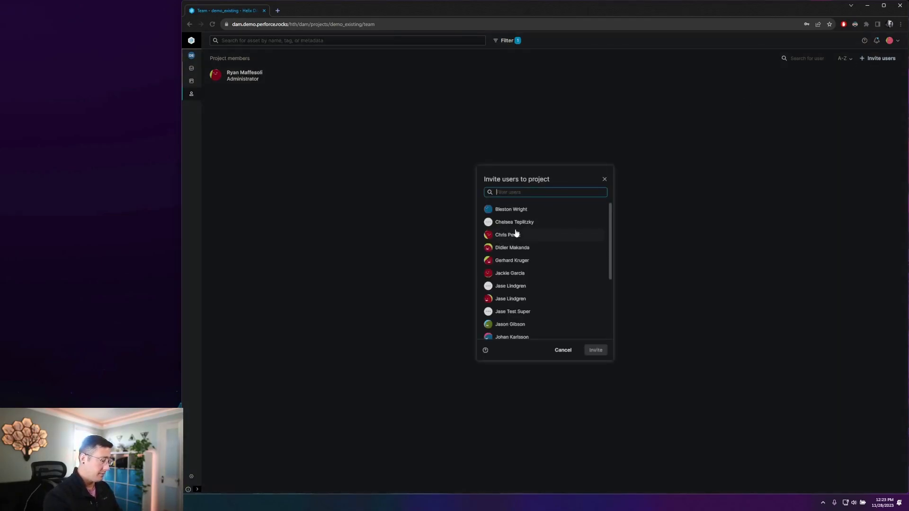
pyautogui.write('jac')
pyautogui.write('e')
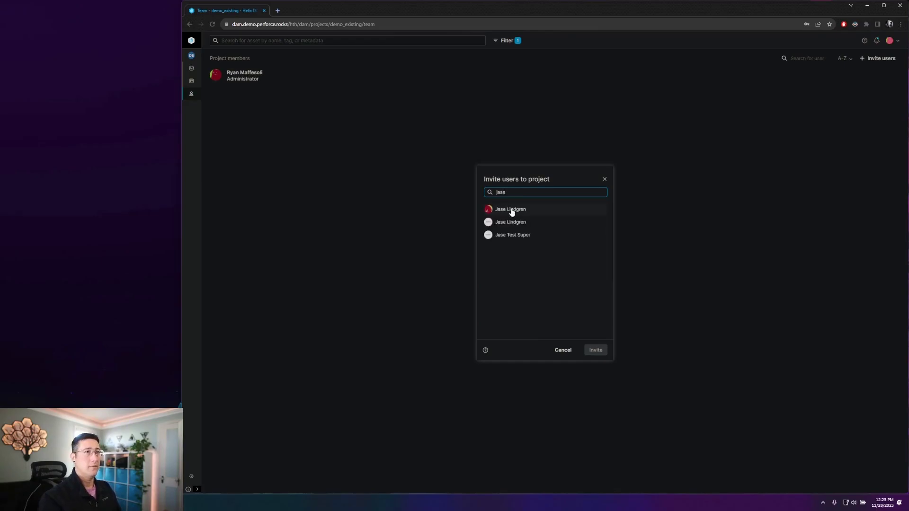
pyautogui.click(512, 211)
pyautogui.doubleClick(501, 192)
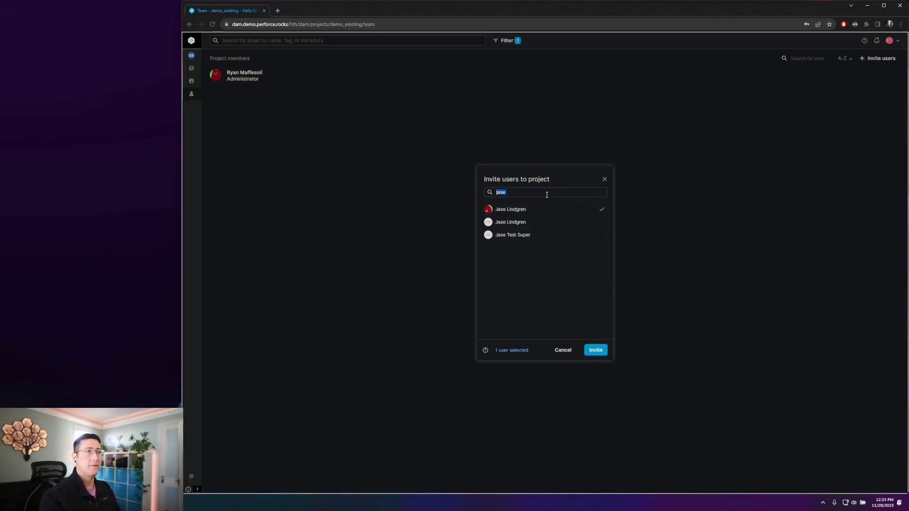
pyautogui.write('terr')
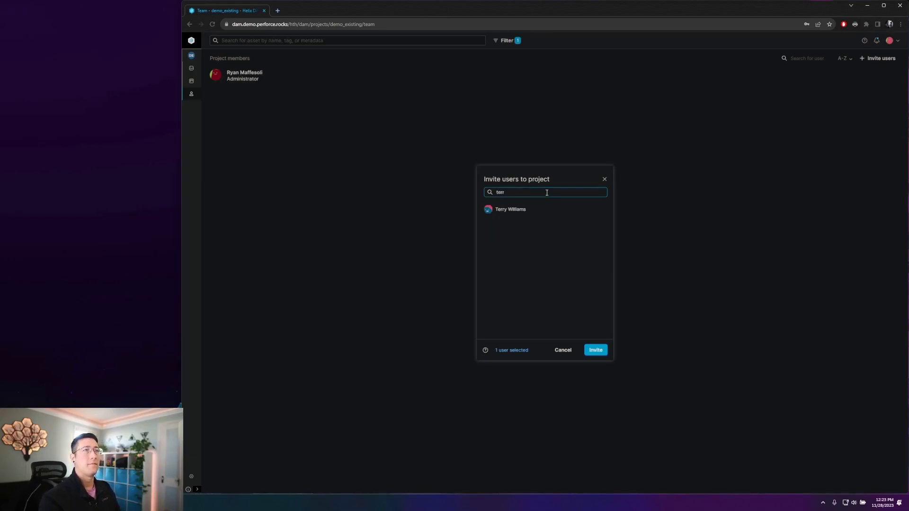
pyautogui.click(542, 209)
pyautogui.doubleClick(537, 192)
pyautogui.write('jessi')
pyautogui.click(542, 208)
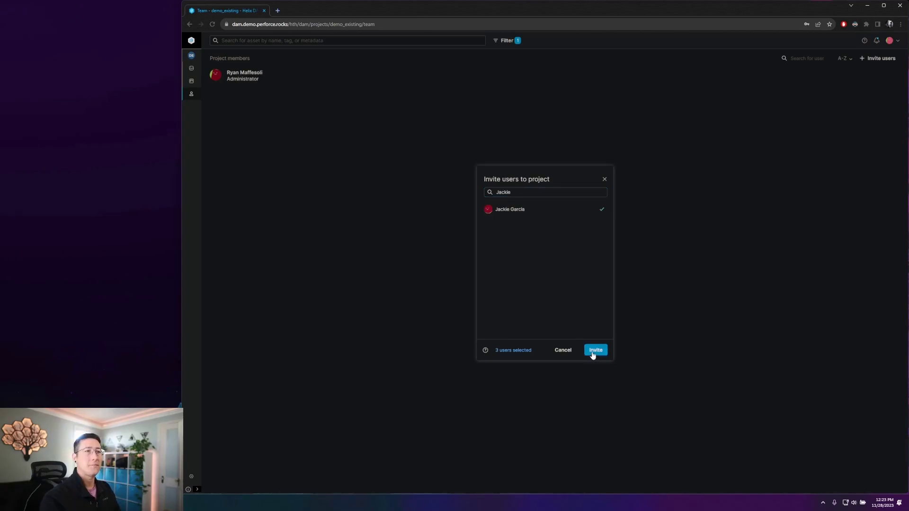
pyautogui.click(595, 350)
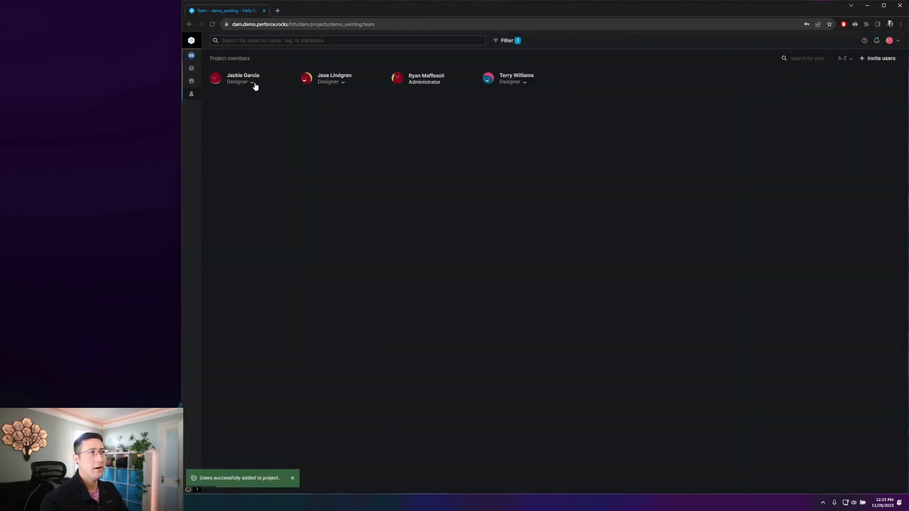
# Change Jase Lindgren's role on demo_existing from Designer to Administrator.
pyautogui.click(342, 81)
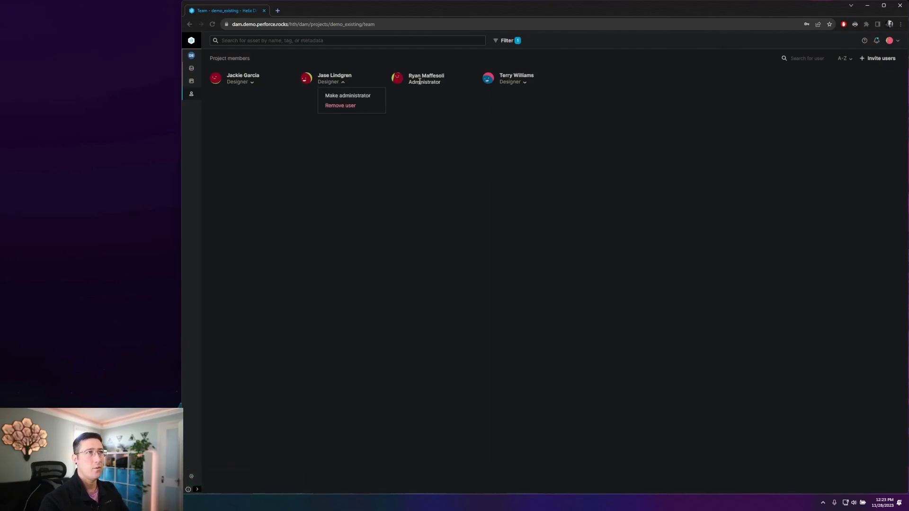
pyautogui.click(443, 81)
pyautogui.click(339, 82)
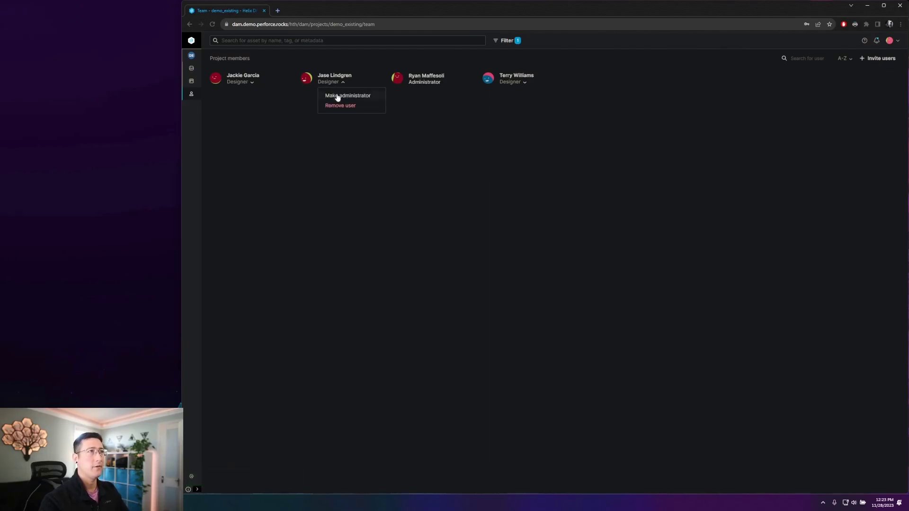
pyautogui.click(337, 96)
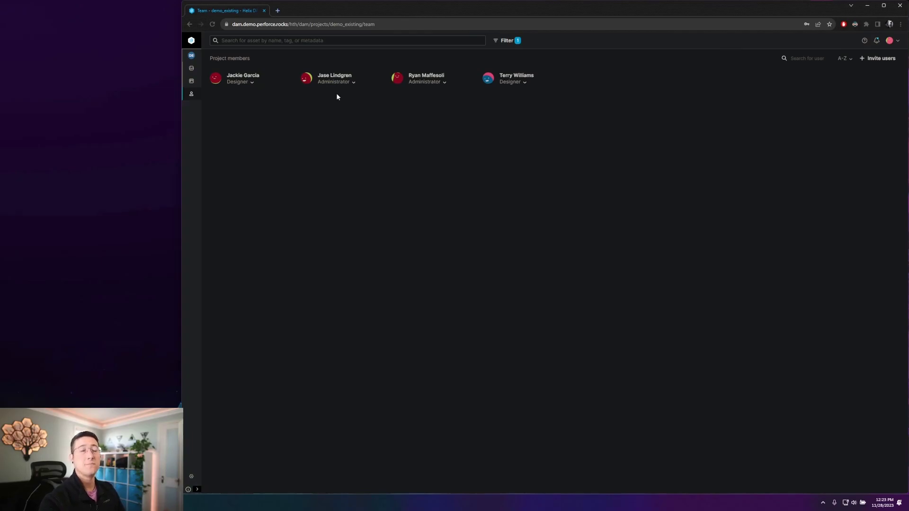